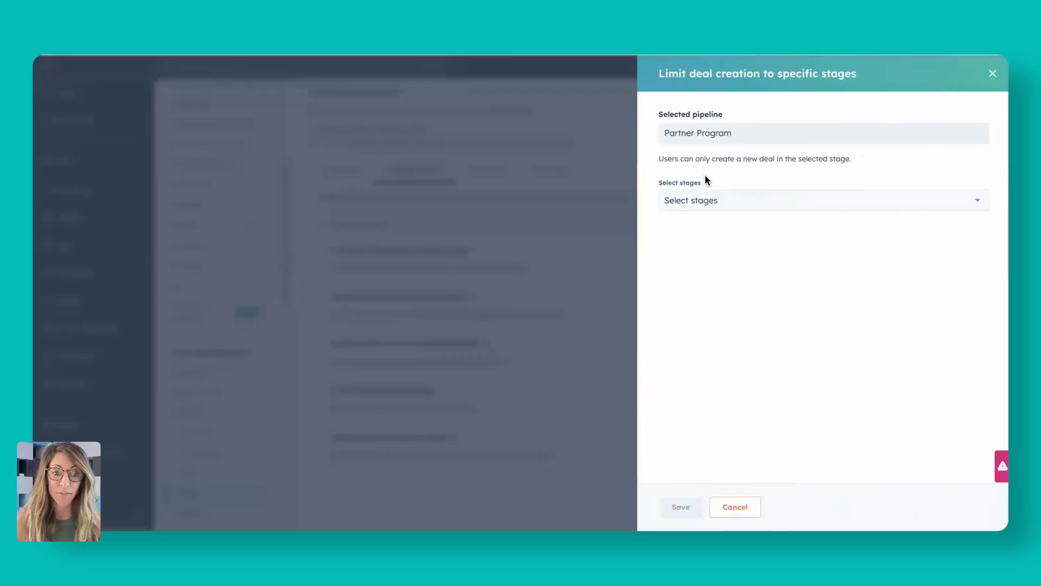
# Limit deal creation in the Partner Program pipeline to the Deal Registered stage and save the rule.
pyautogui.click(709, 201)
pyautogui.click(721, 224)
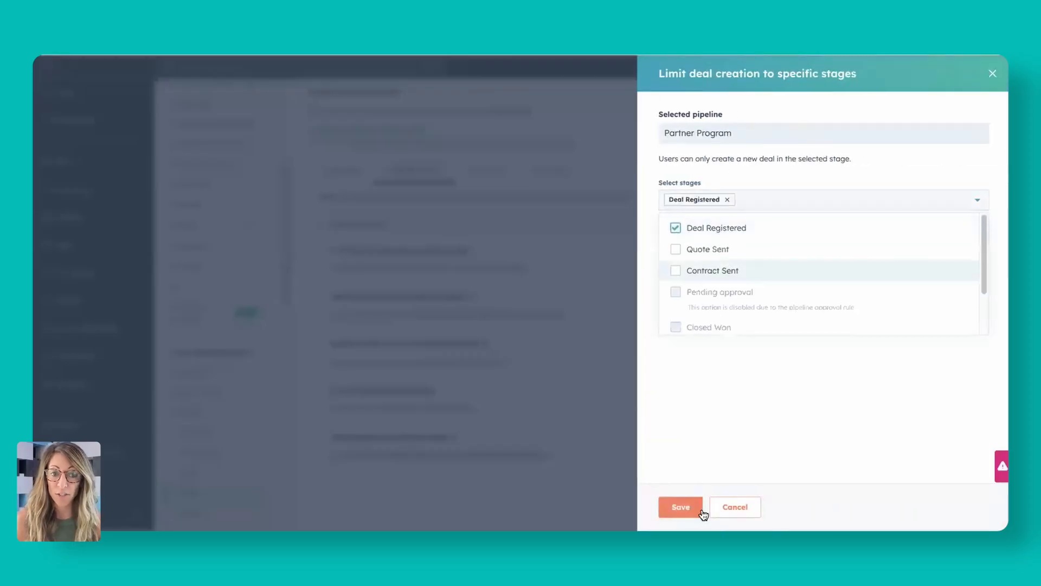
pyautogui.click(686, 505)
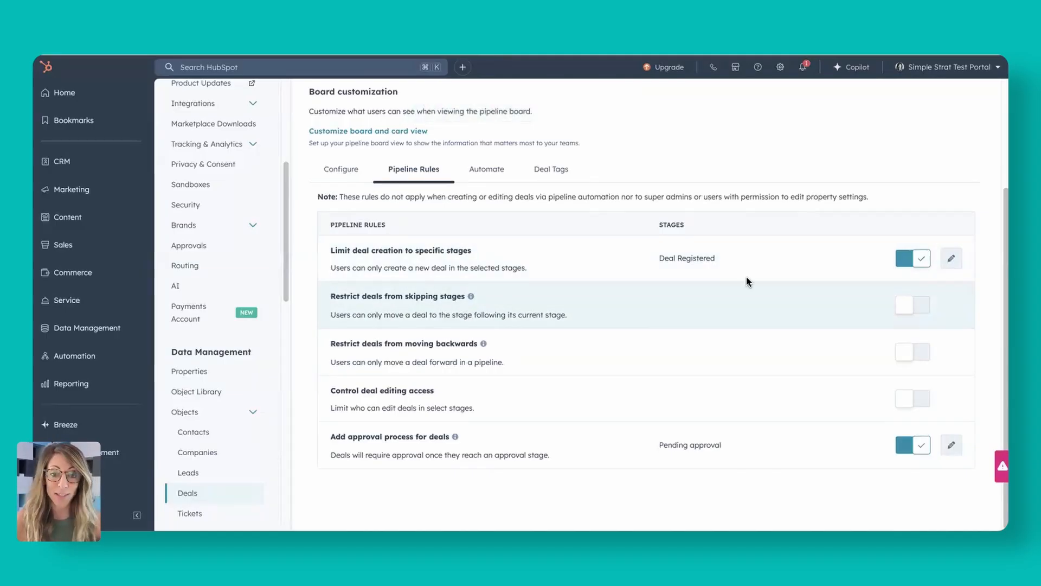
# Restrict Partner Program deals from skipping the Contract Sent stage and save the rule.
pyautogui.click(921, 305)
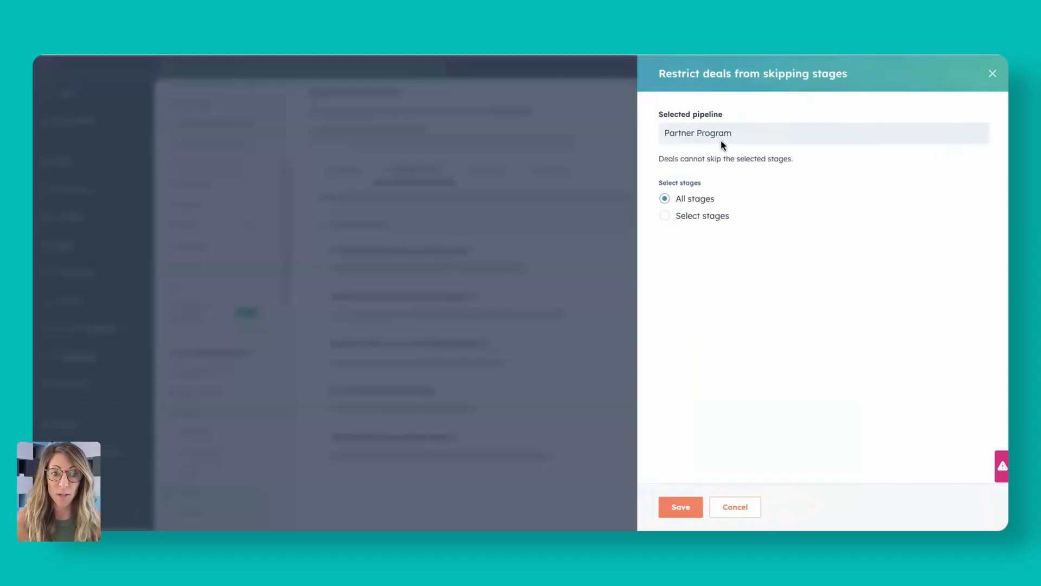
pyautogui.click(701, 217)
pyautogui.click(714, 239)
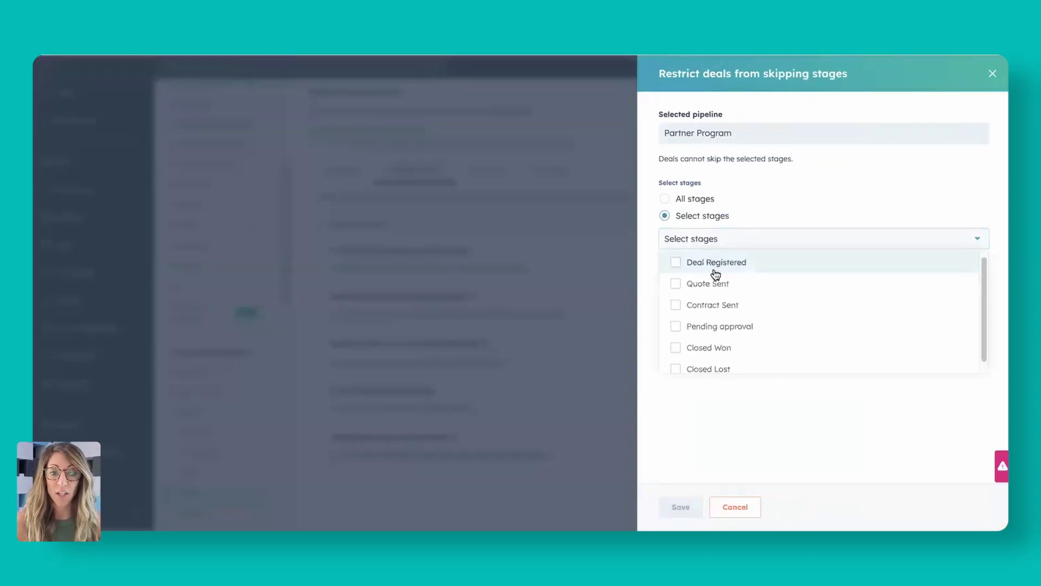
pyautogui.click(712, 307)
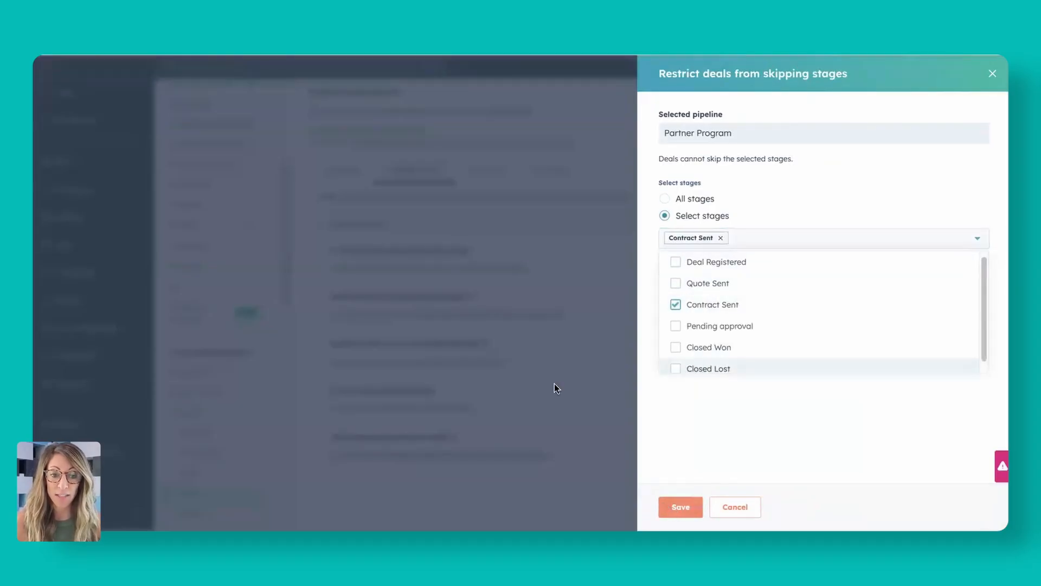
pyautogui.click(665, 500)
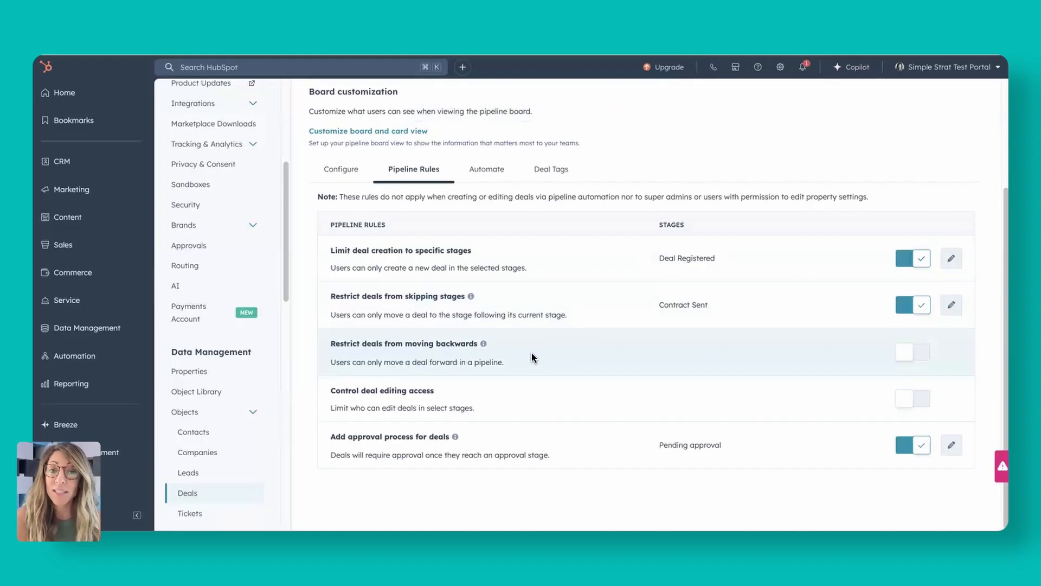
# Restrict Partner Program deals from moving backwards from the Pending approval stage and save the rule.
pyautogui.click(916, 352)
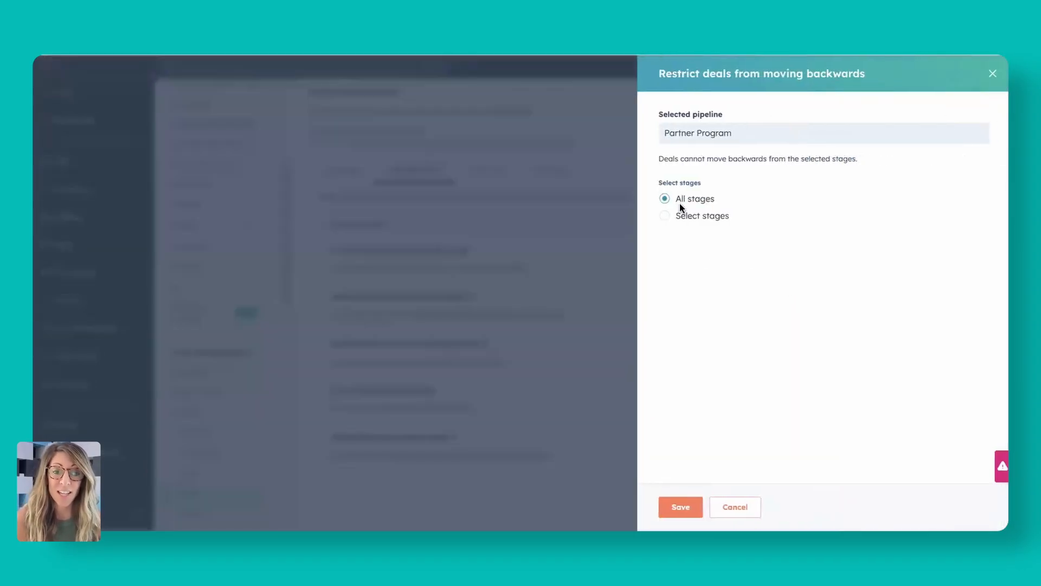
pyautogui.click(672, 218)
pyautogui.click(706, 237)
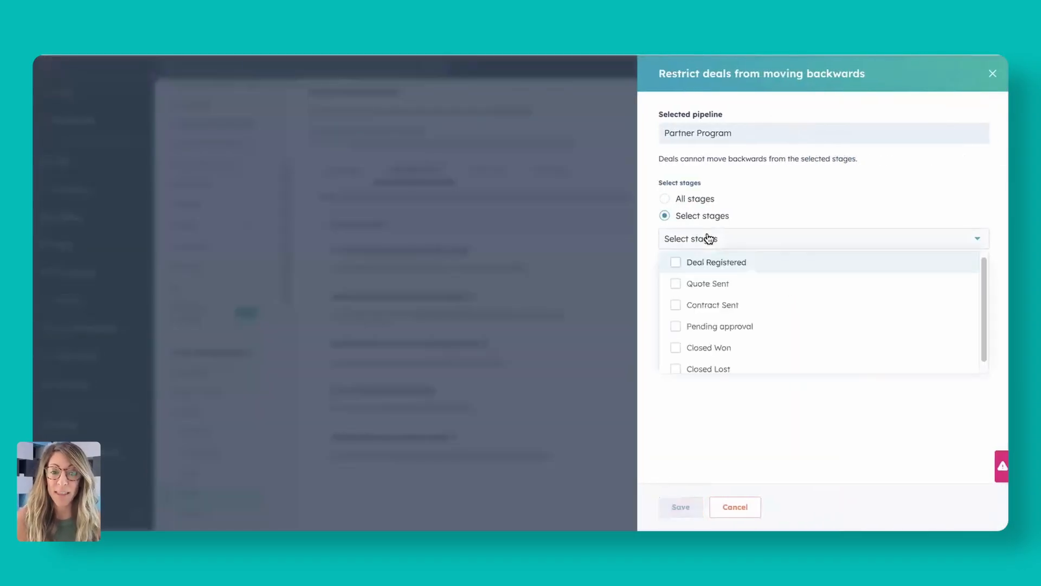
pyautogui.click(721, 304)
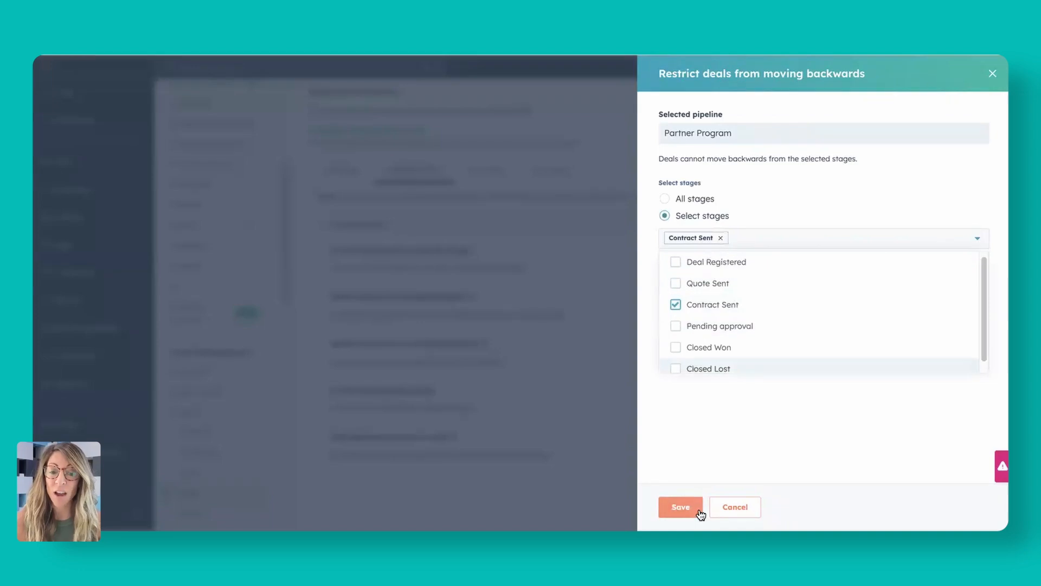
pyautogui.click(676, 304)
pyautogui.click(677, 328)
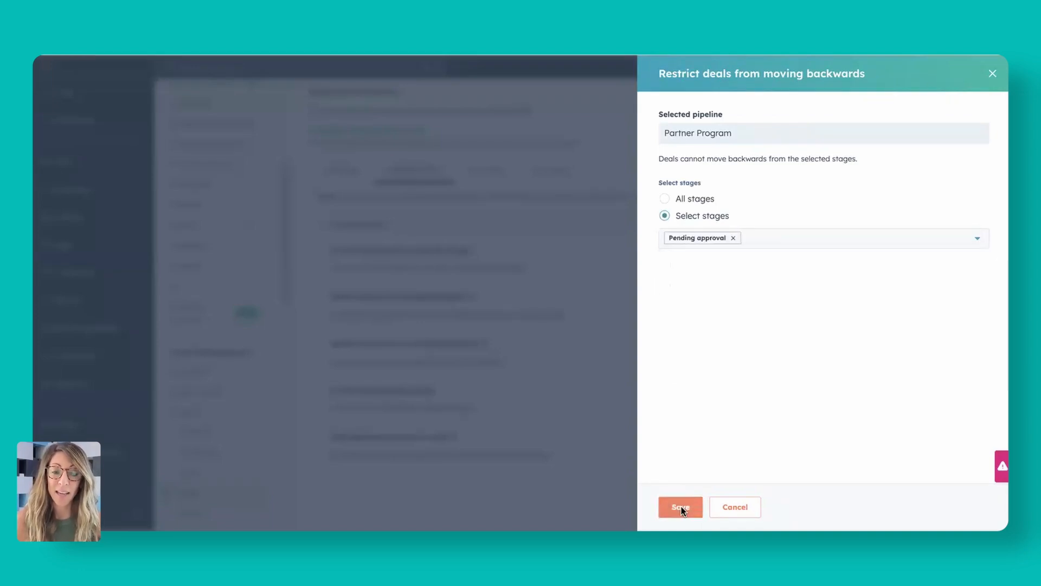
pyautogui.click(681, 506)
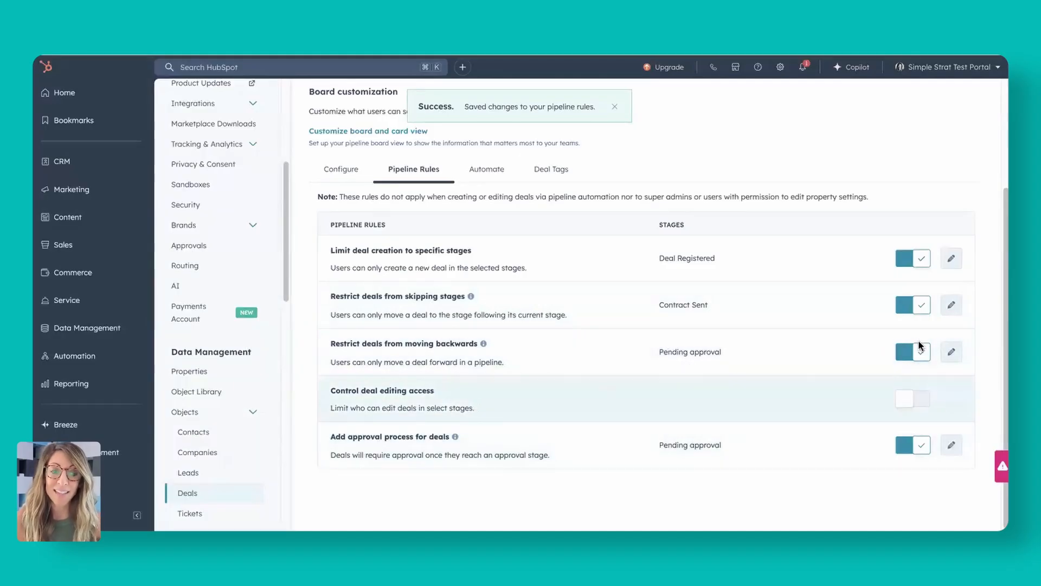
# Turn on control of deal editing access in the Partner Program pipeline for the Closed Won stage.
pyautogui.click(923, 402)
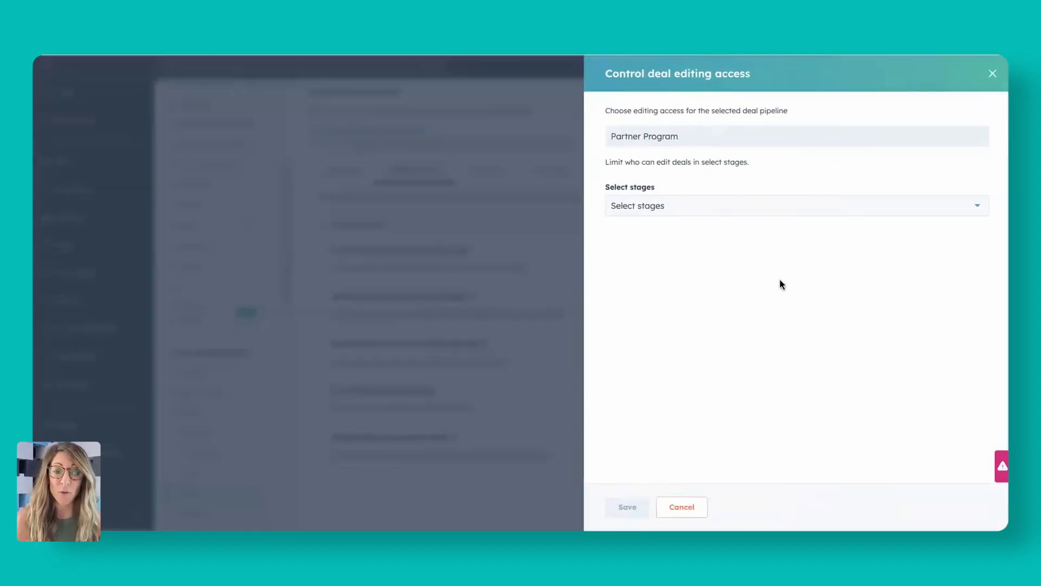
pyautogui.click(697, 207)
pyautogui.click(622, 314)
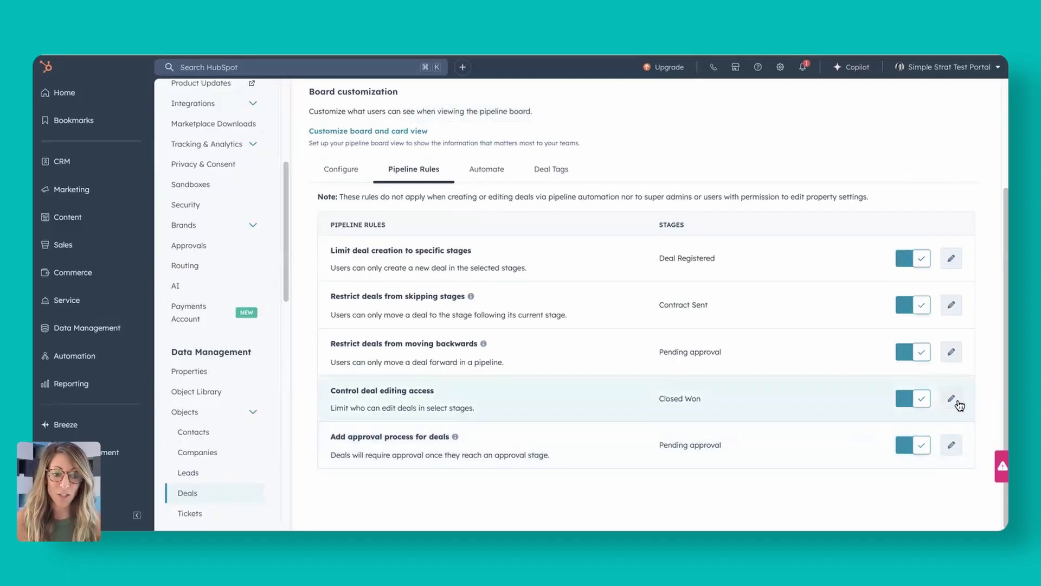
# Examine the options for giving specific users and teams edit access to Closed Won deals.
pyautogui.click(952, 396)
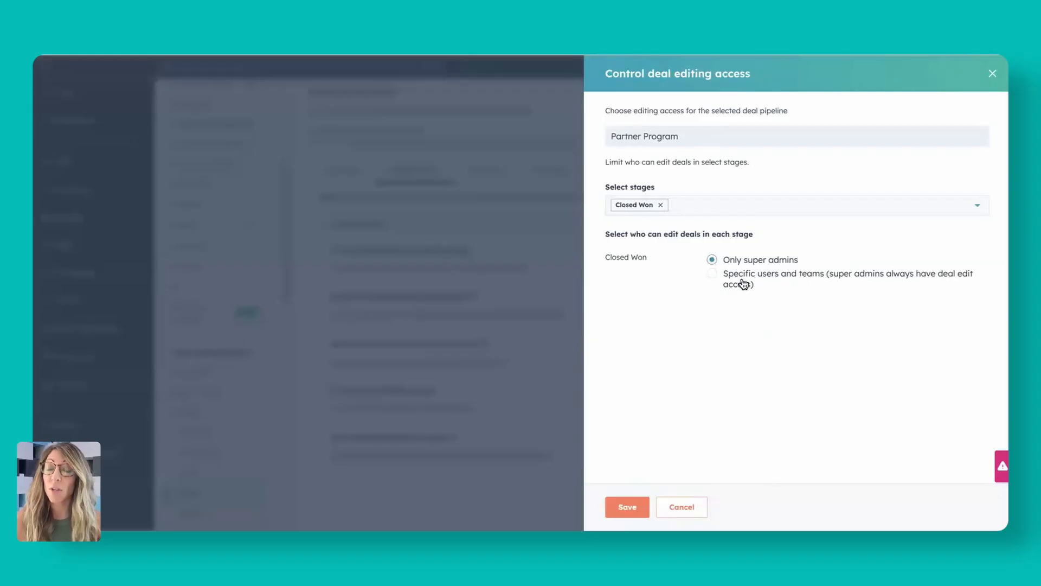
pyautogui.click(713, 276)
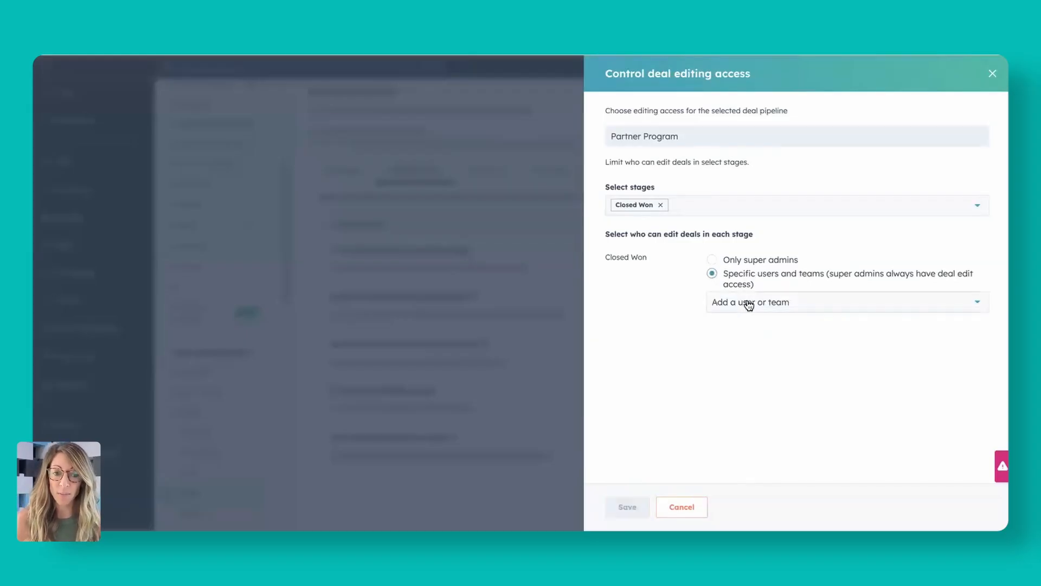
pyautogui.click(749, 305)
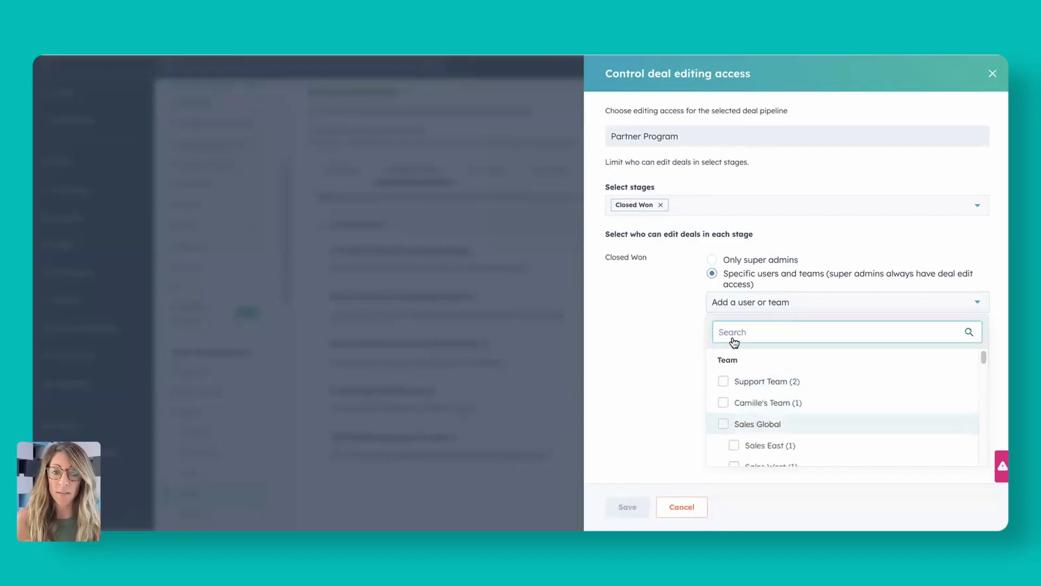
pyautogui.click(713, 261)
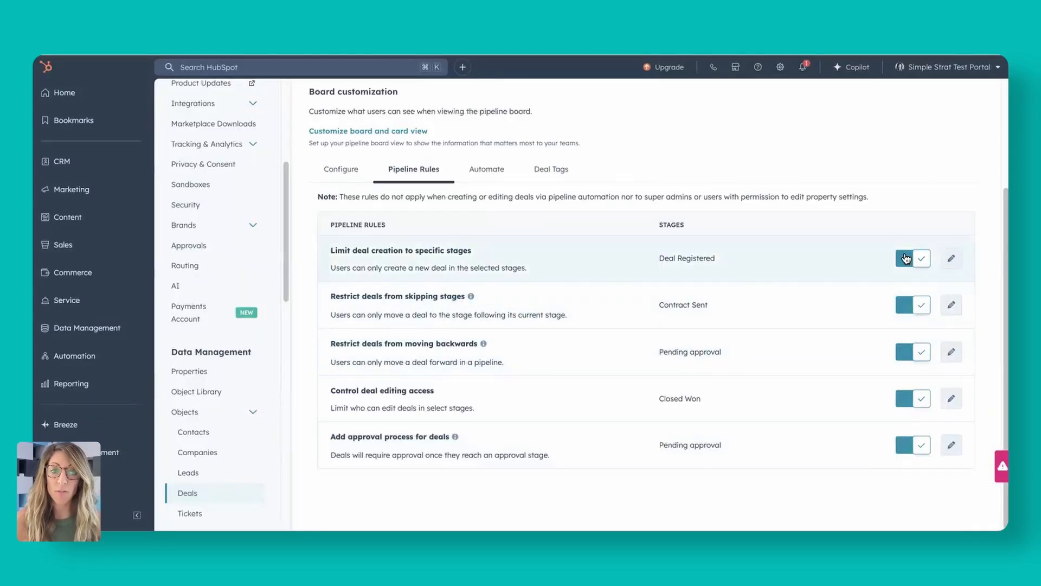
# Examine the Partner Program pipeline's automation settings, including the deal close date automations and the stage-triggered workflows.
pyautogui.click(951, 258)
pyautogui.click(470, 224)
pyautogui.click(951, 305)
pyautogui.click(496, 227)
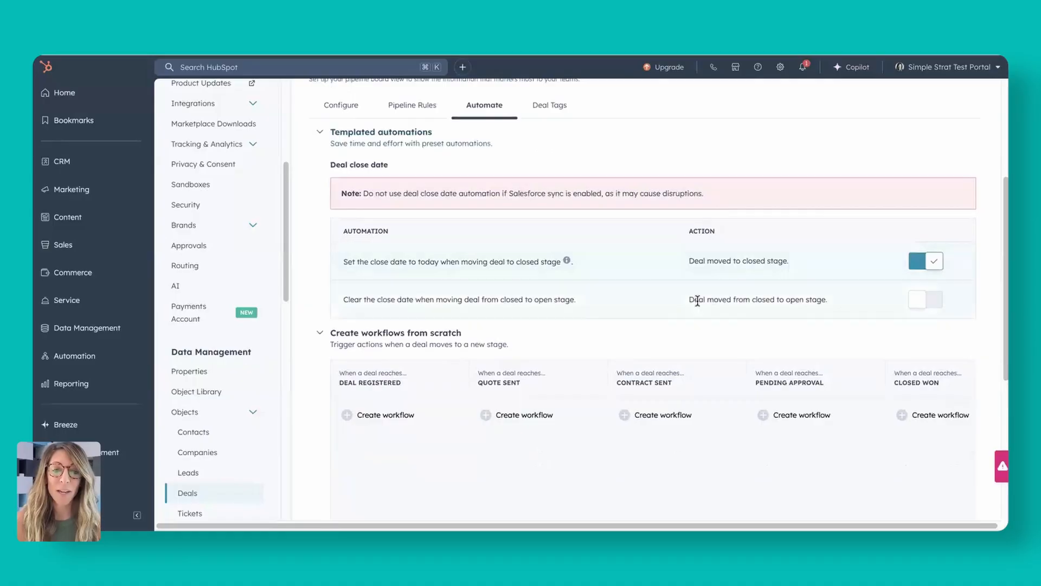
pyautogui.scroll(-1, 543, 309)
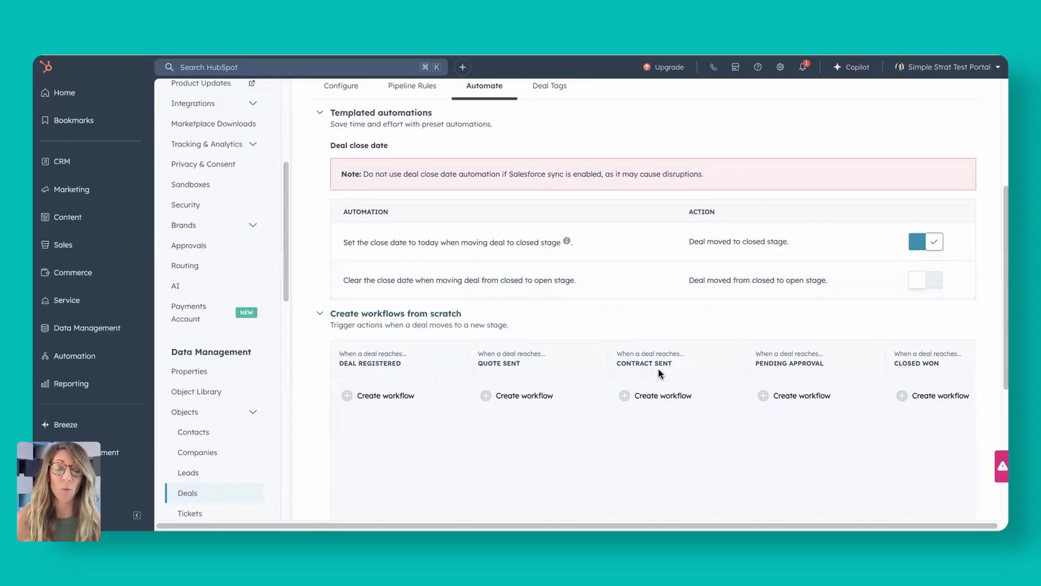
pyautogui.scroll(4, 632, 242)
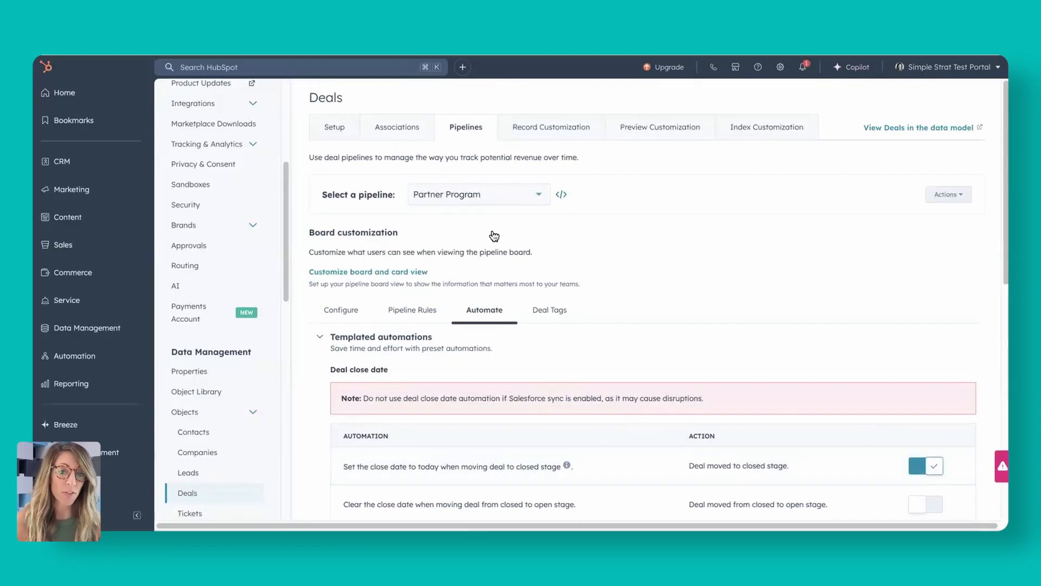
# Switch to the Demo Sales Pipeline and examine the workflow triggered when a deal reaches Consultation Held.
pyautogui.click(497, 196)
pyautogui.click(497, 273)
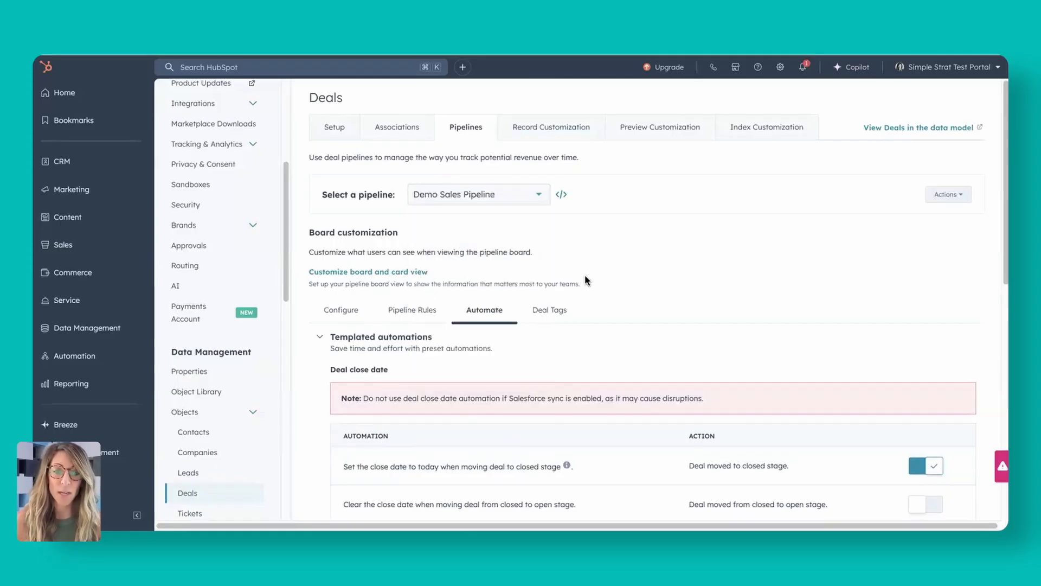
pyautogui.scroll(-1, 629, 323)
pyautogui.scroll(-4, 628, 323)
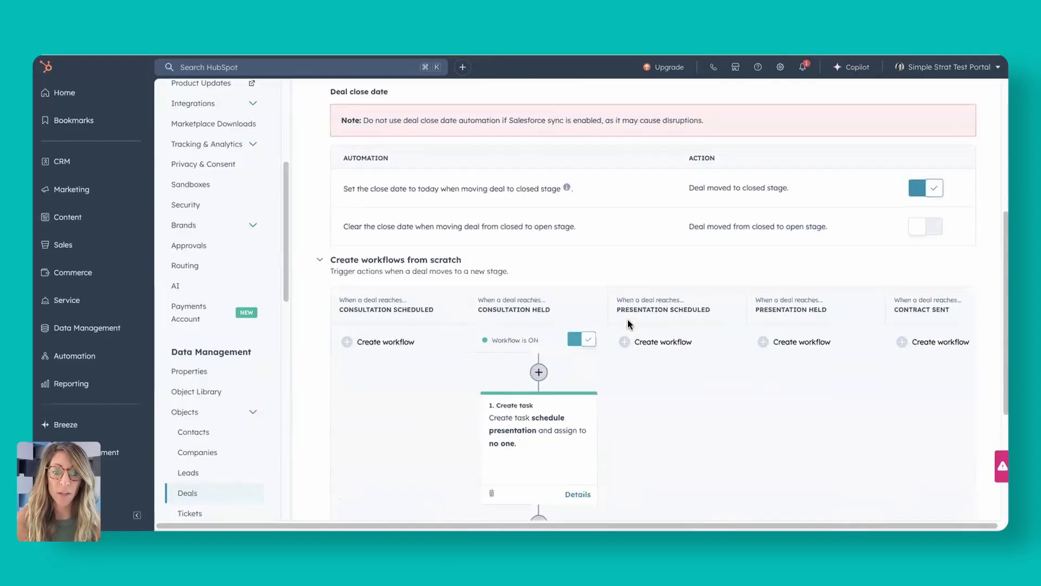
pyautogui.scroll(-1, 423, 315)
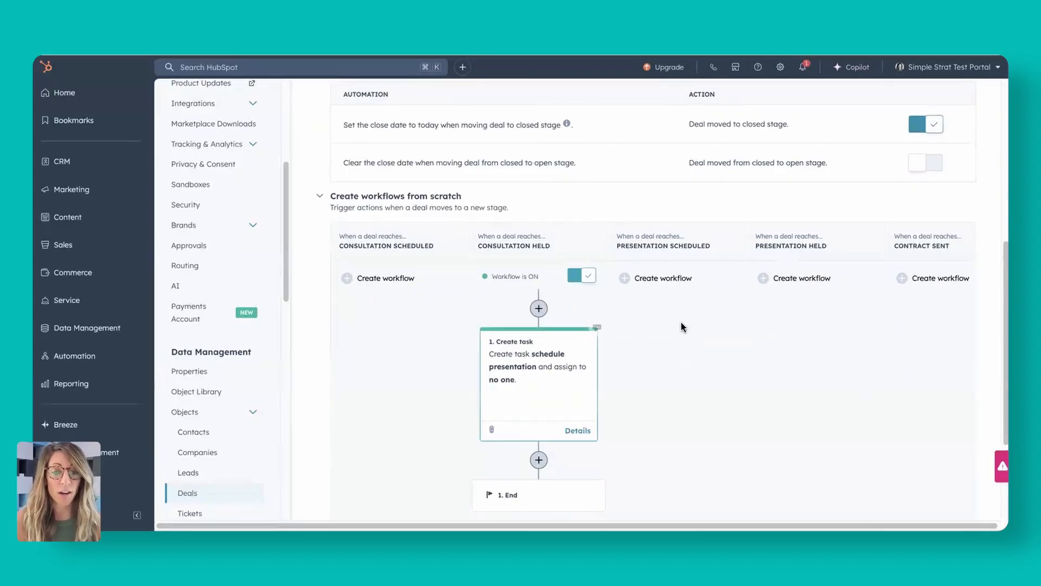
pyautogui.scroll(-1, 667, 344)
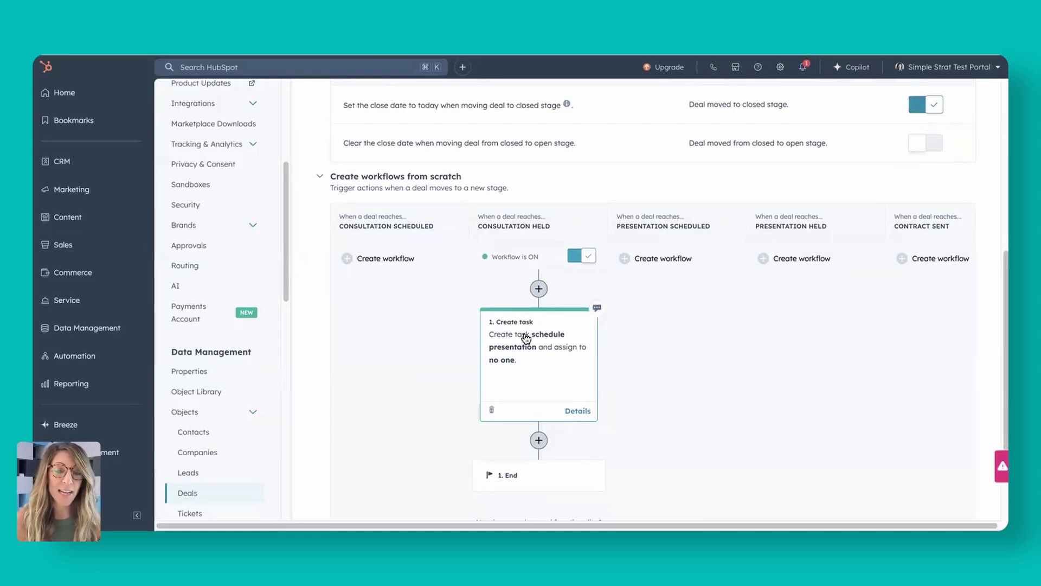
# Assign the "schedule presentation" task in the Consultation Held workflow to an existing owner of the deal and save it.
pyautogui.click(539, 375)
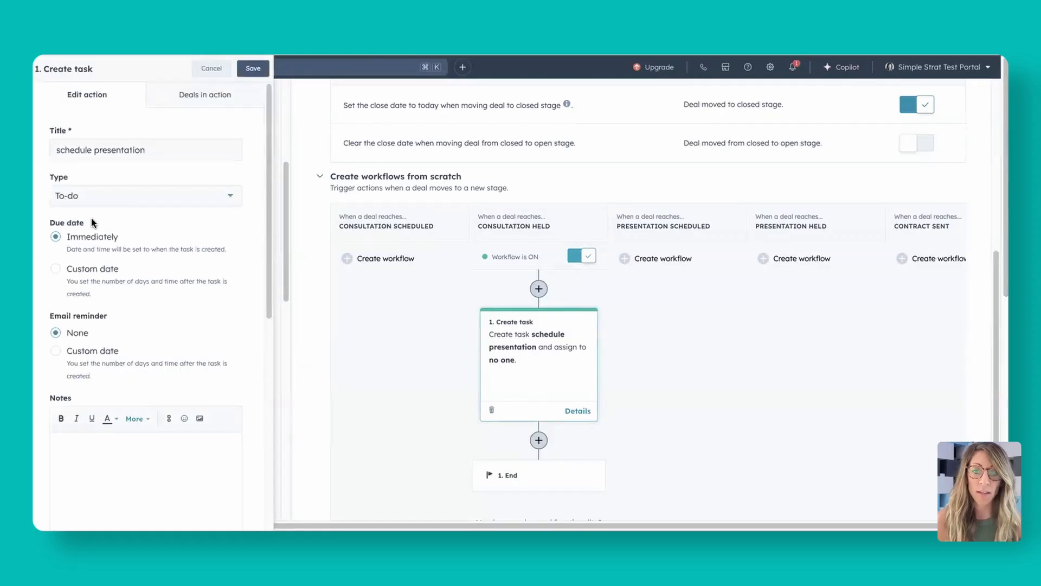
pyautogui.scroll(-8, 163, 390)
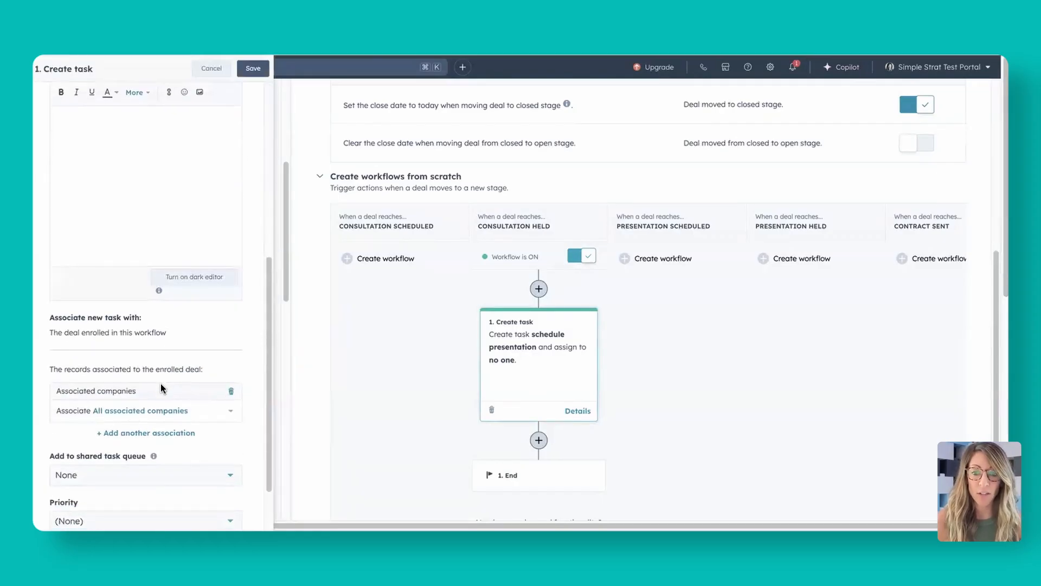
pyautogui.click(162, 500)
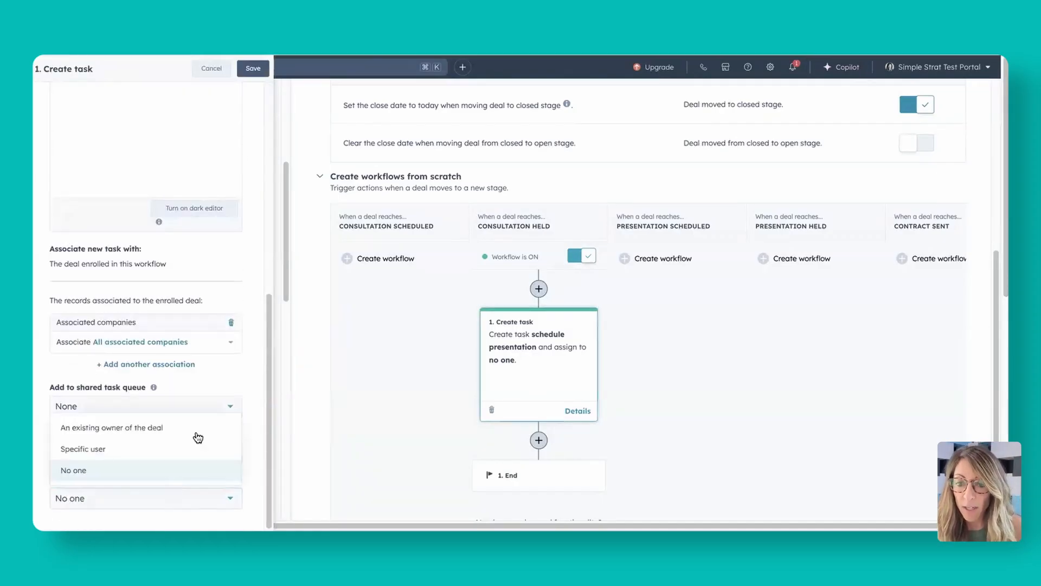
pyautogui.click(159, 426)
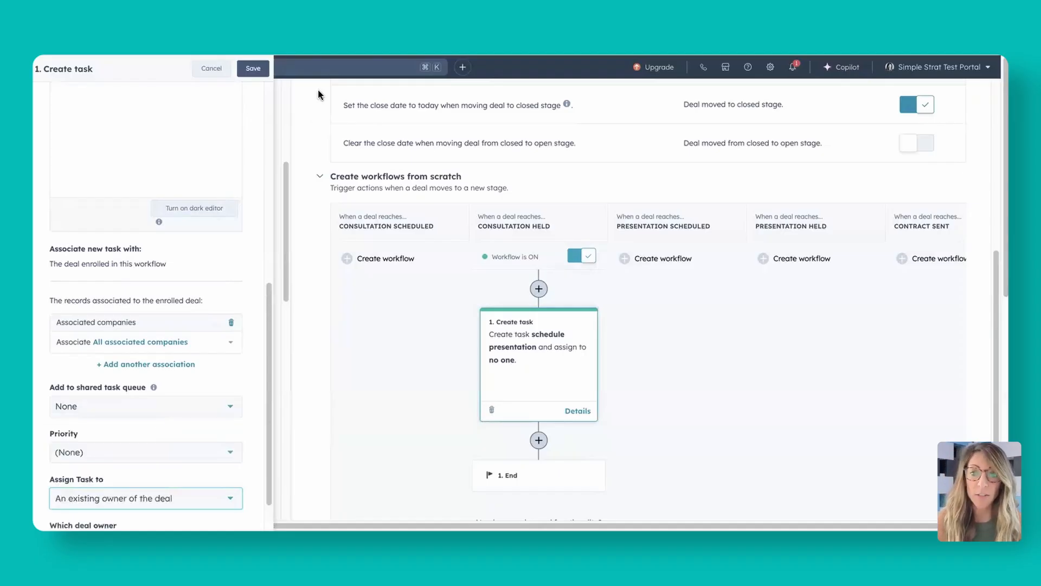
pyautogui.click(265, 71)
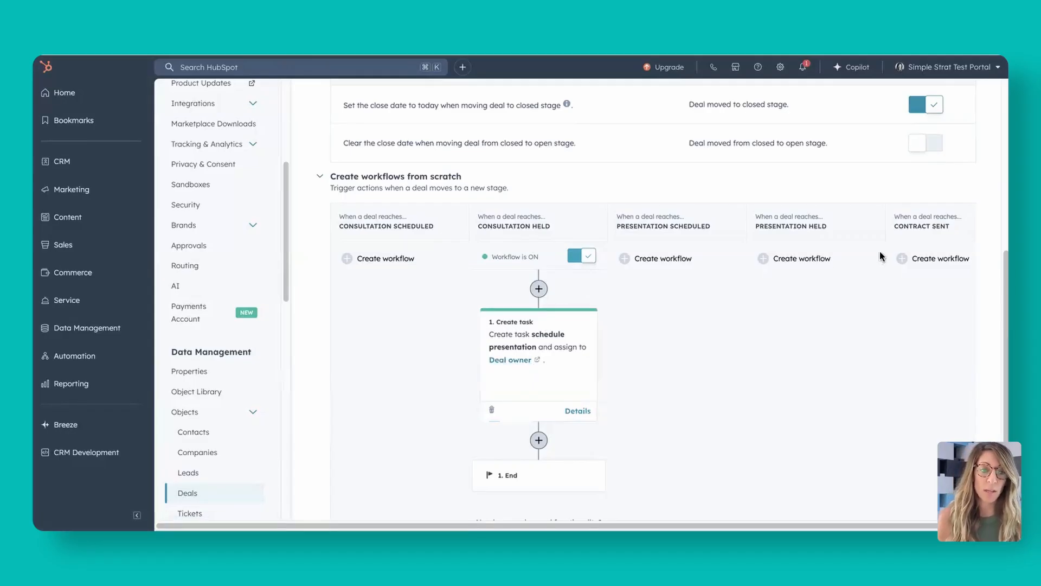
# Create a workflow for the Contract Sent stage with a Send internal email notification action.
pyautogui.click(933, 261)
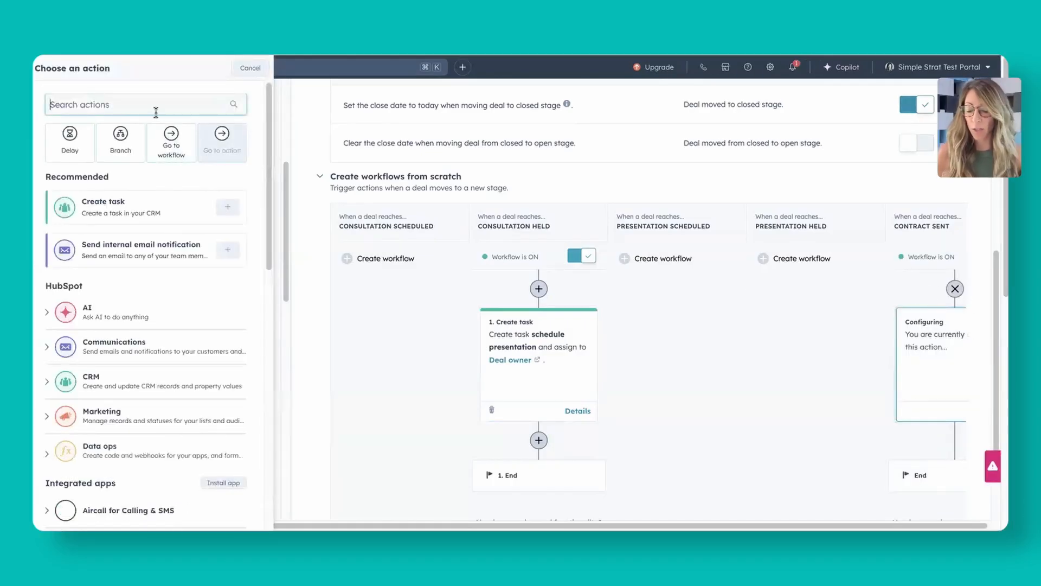
pyautogui.write('sendin')
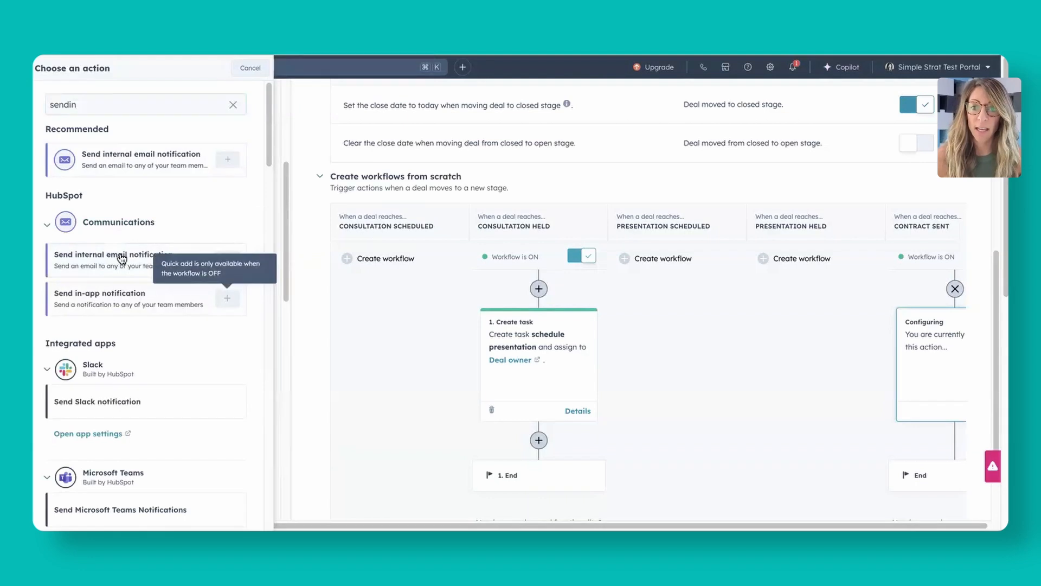
pyautogui.click(155, 258)
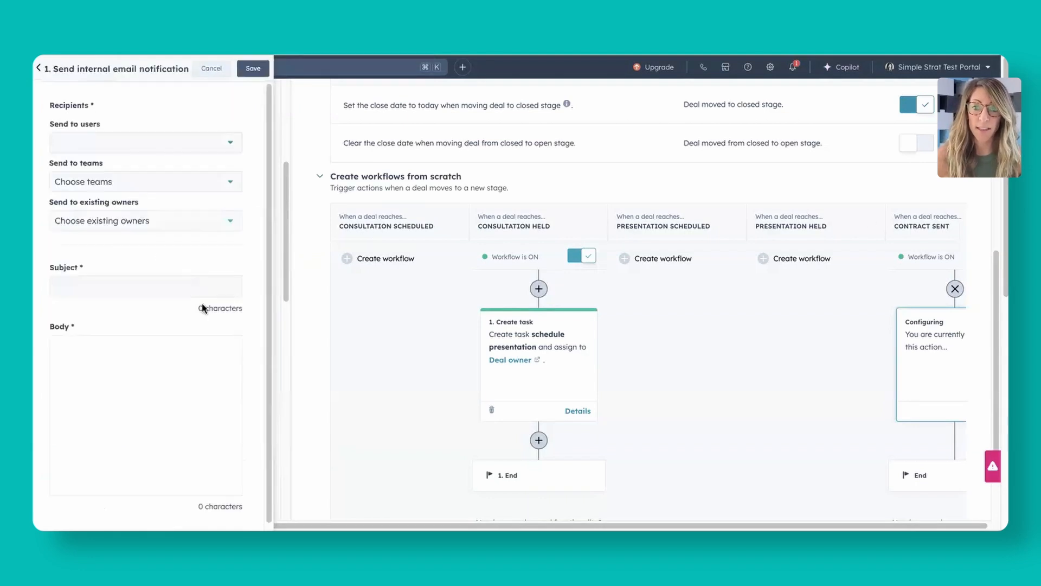
# Choose the Sales East team as the recipient of the internal email notification, leaving individual users unselected.
pyautogui.click(132, 184)
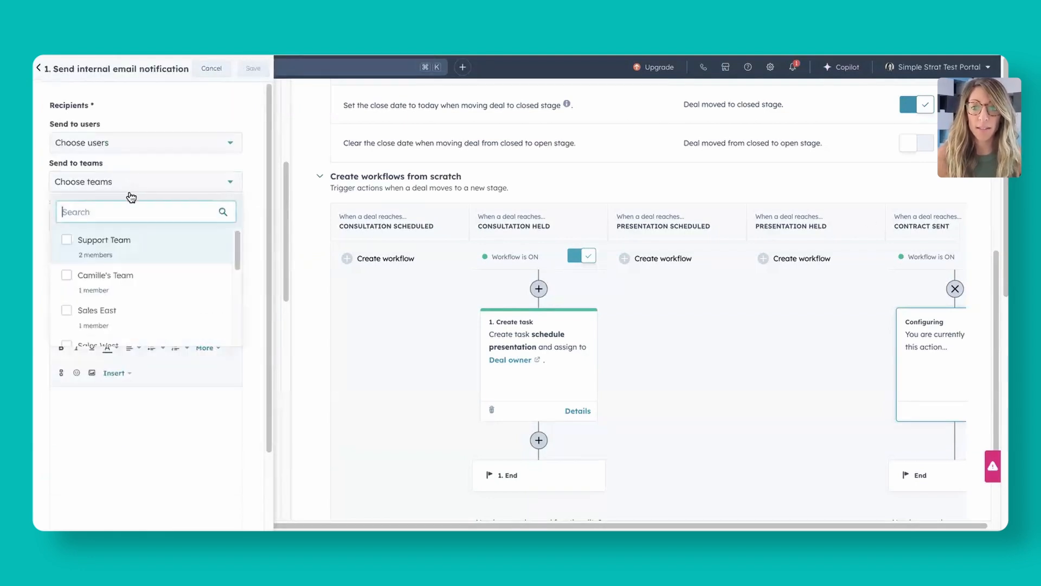
pyautogui.scroll(-1, 117, 282)
pyautogui.click(115, 293)
pyautogui.click(148, 130)
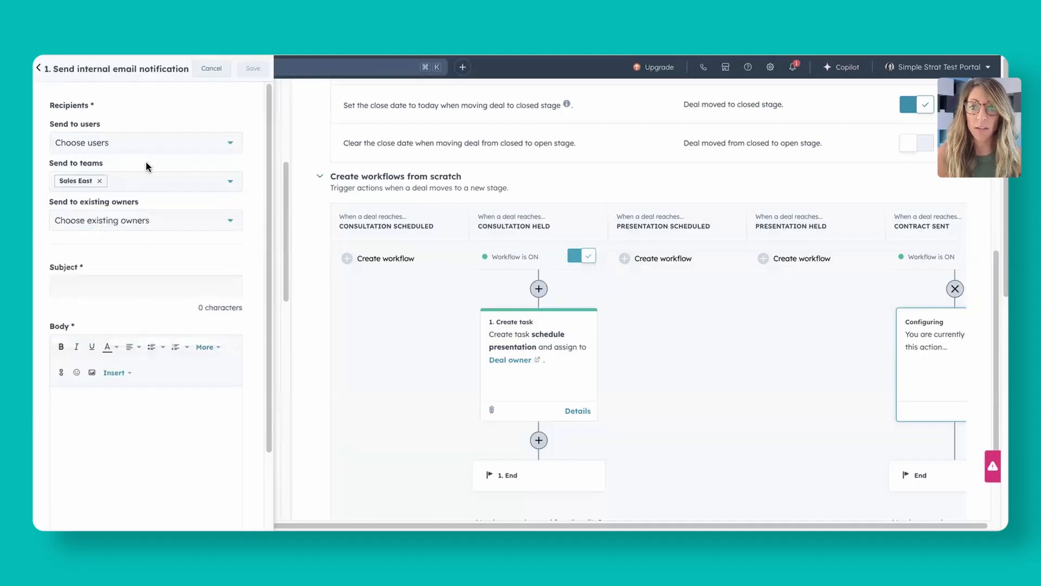
pyautogui.click(149, 143)
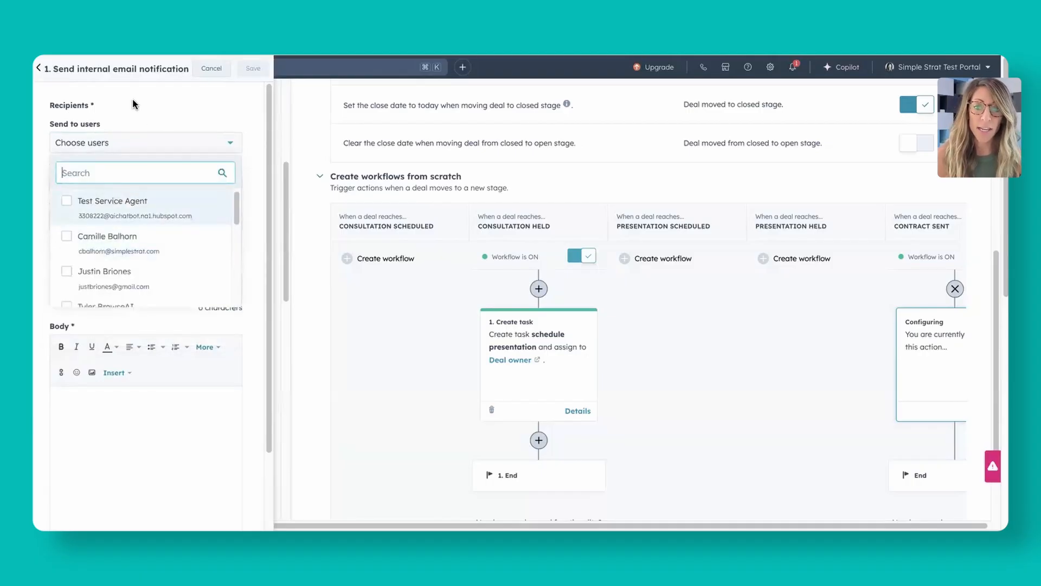
pyautogui.click(220, 140)
# Enter "Contract now sent!" as the subject of the internal email notification.
pyautogui.scroll(-2, 107, 205)
pyautogui.click(108, 196)
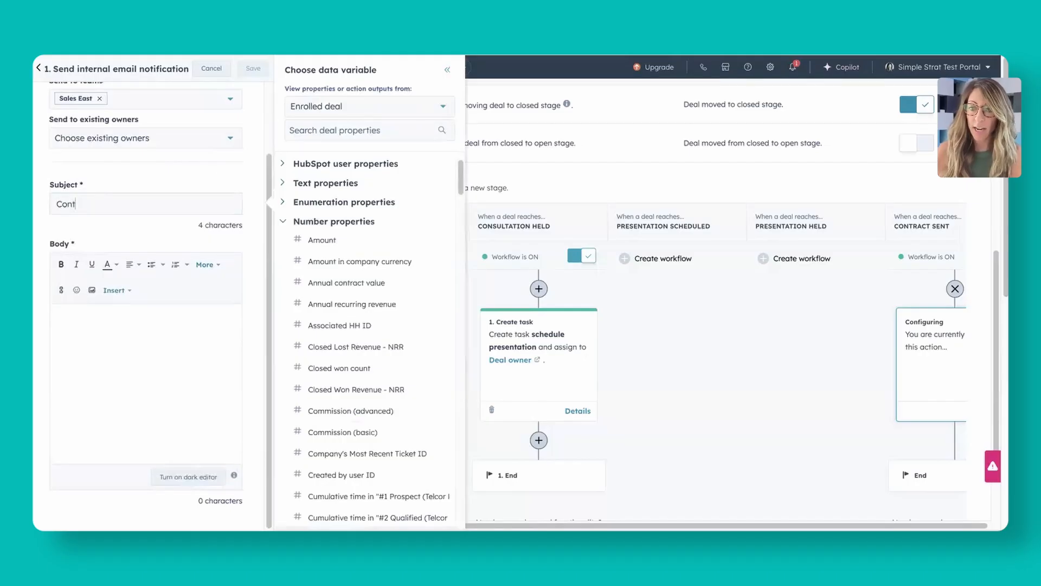
pyautogui.write('Contract now sent')
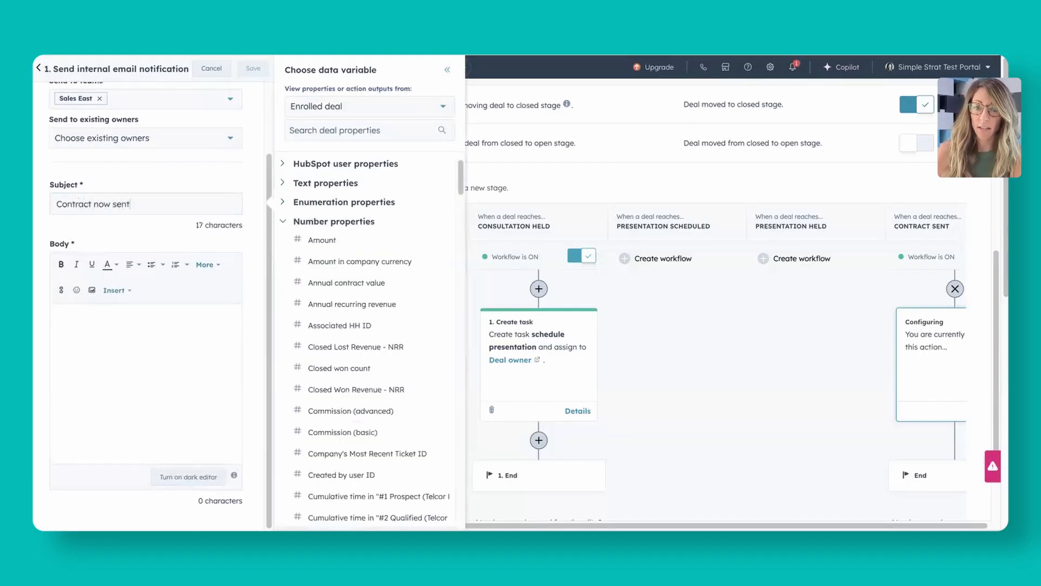
pyautogui.write('!')
# Insert the Deal Name variable in the notification body, followed by the lines "Contract has been sent!" and "Owner:".
pyautogui.click(322, 129)
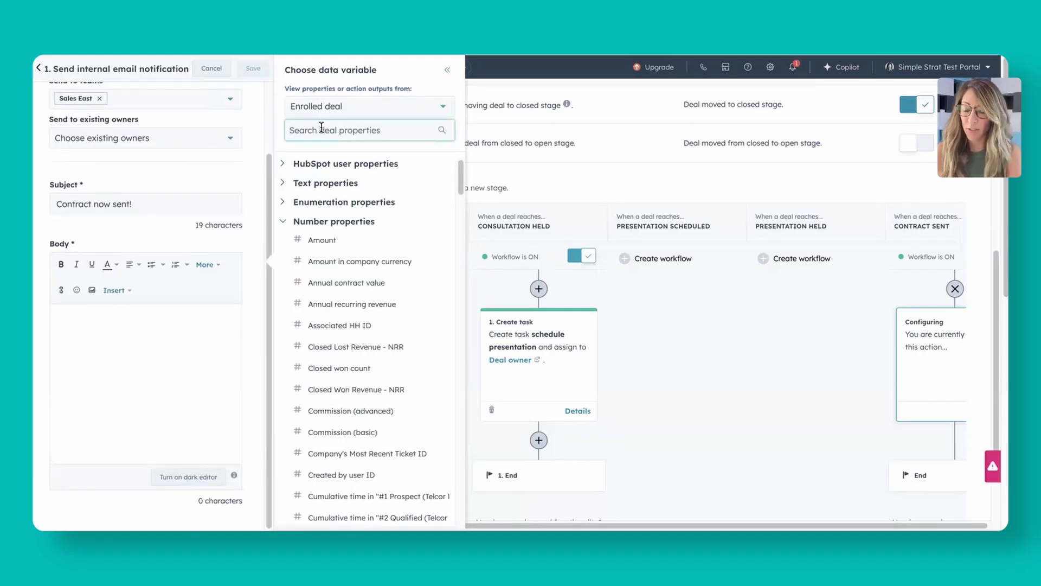
pyautogui.write('deal nam')
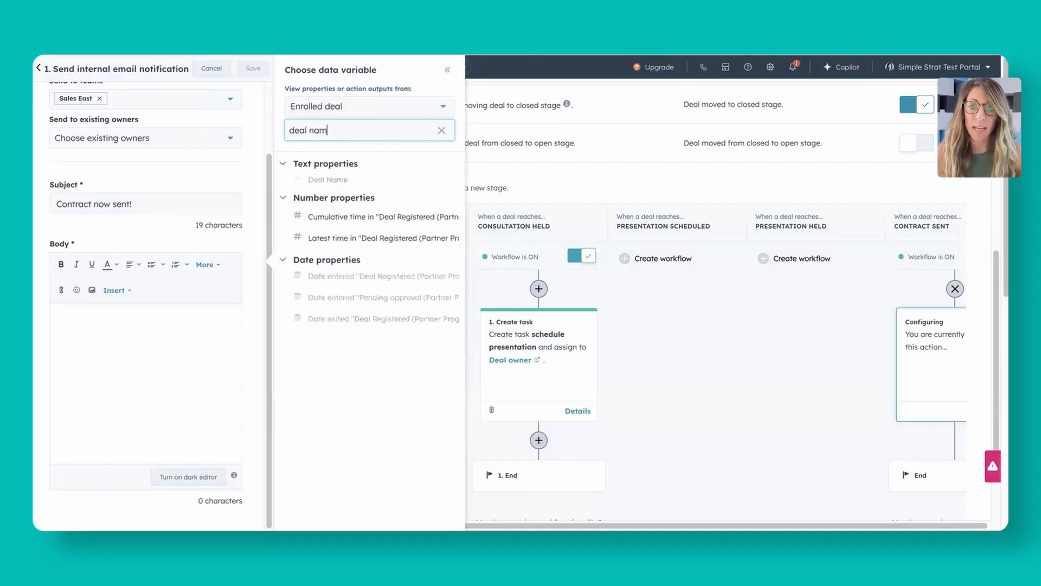
pyautogui.click(321, 183)
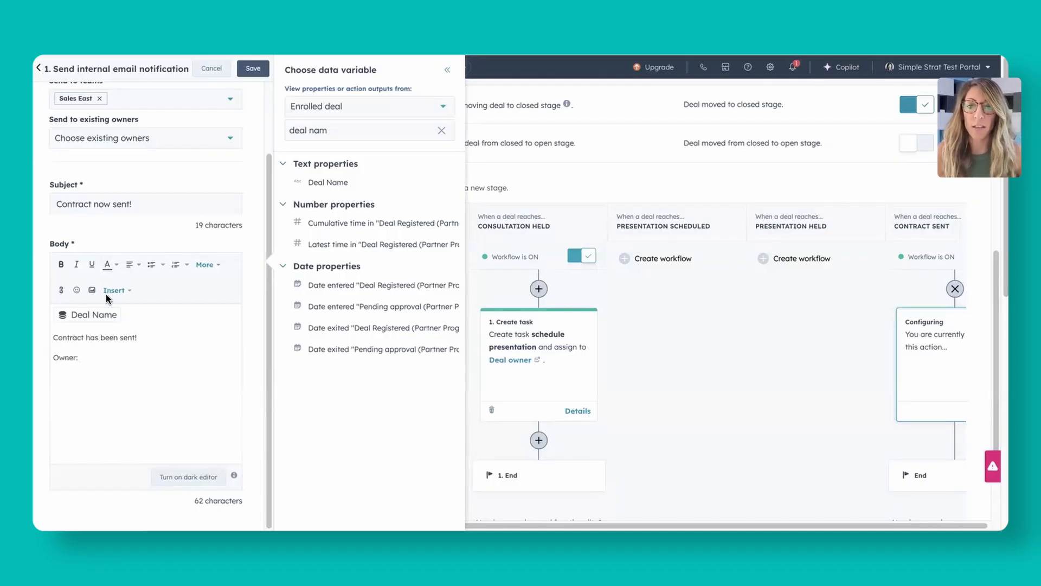
# Insert the Deal owner variable after "Owner:" in the notification body and save the action.
pyautogui.moveTo(339, 131); pyautogui.dragTo(278, 126)
pyautogui.write('pow')
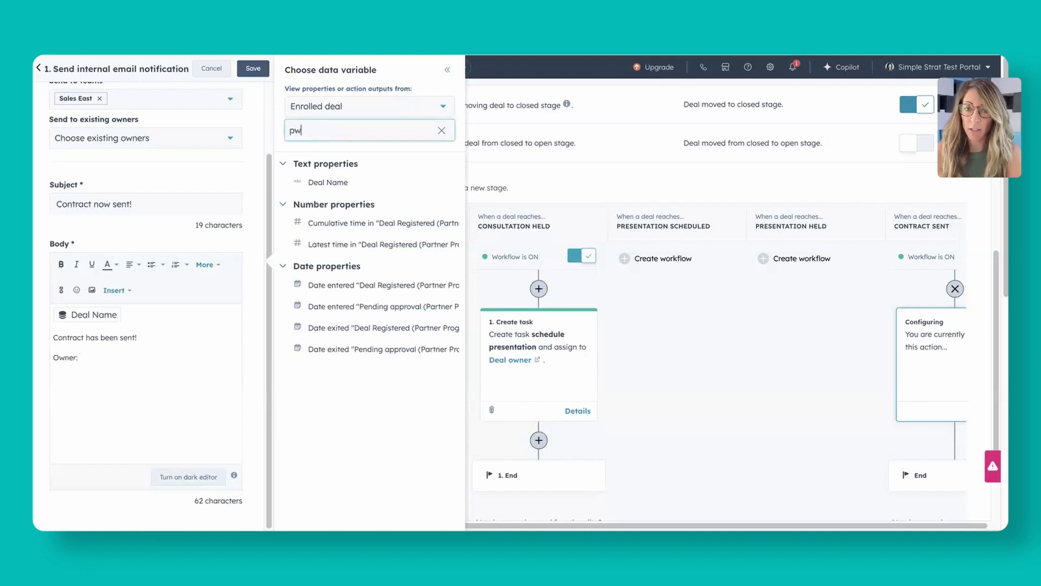
pyautogui.press('BackSpace')
pyautogui.press('BackSpace')
pyautogui.press('BackSpace')
pyautogui.write('owner')
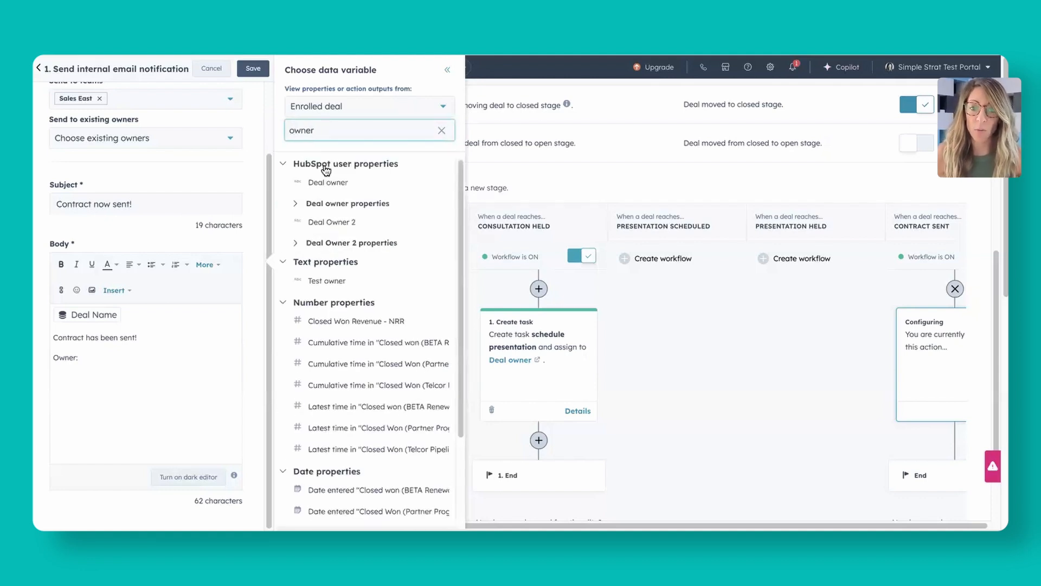
pyautogui.click(325, 182)
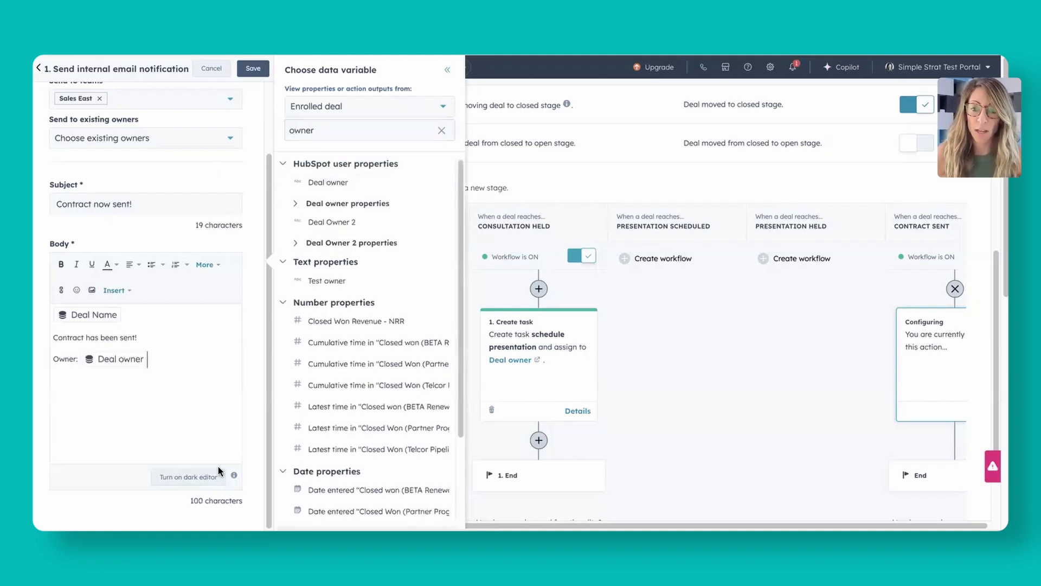
pyautogui.click(253, 69)
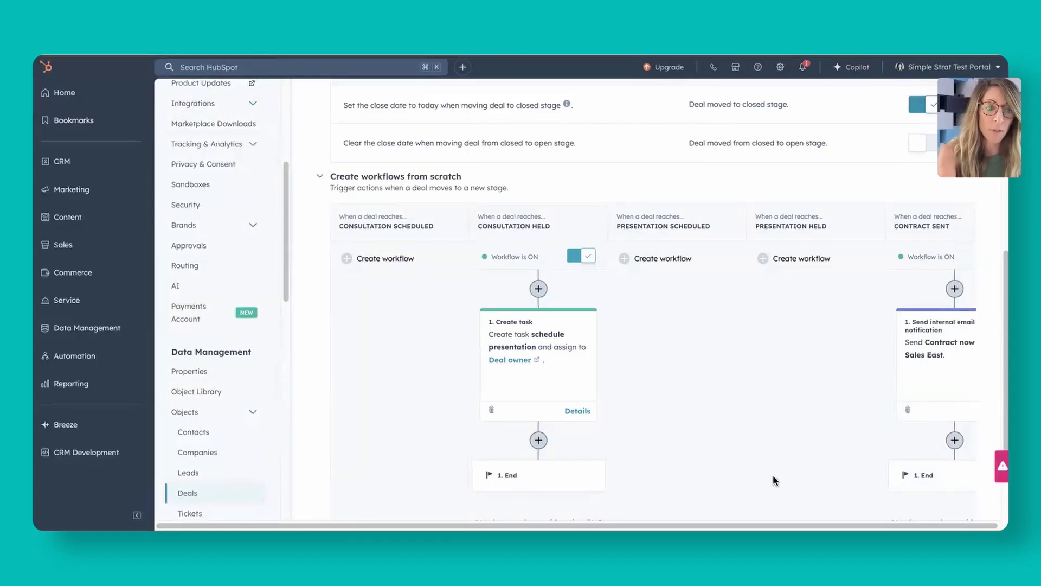
# Review the Contract Sent workflow, then open deal tag management from the Demo Sales Pipeline and examine the tags and their pipeline assignments.
pyautogui.hscroll(5, 772, 372)
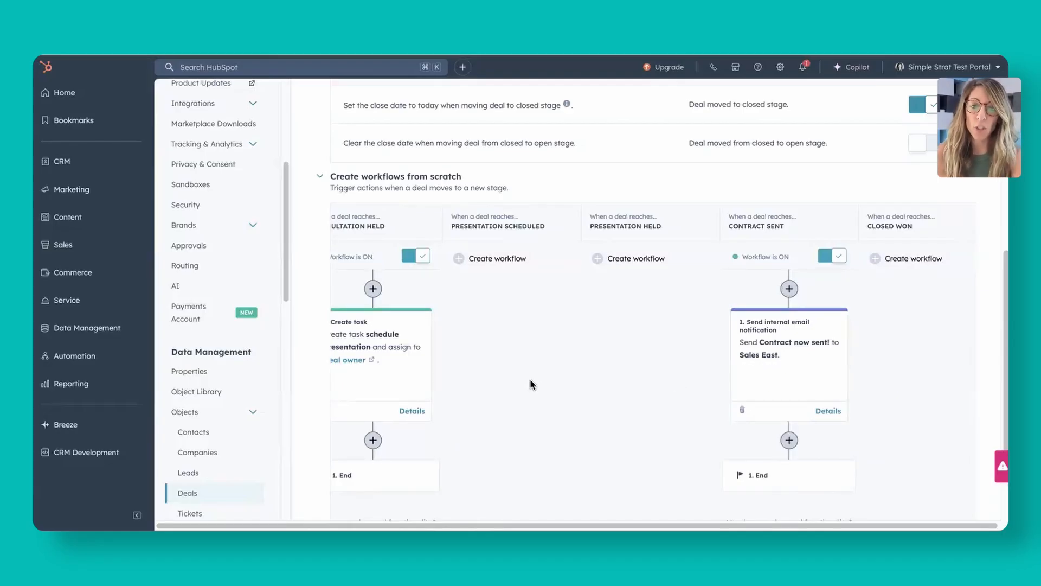
pyautogui.scroll(5, 531, 383)
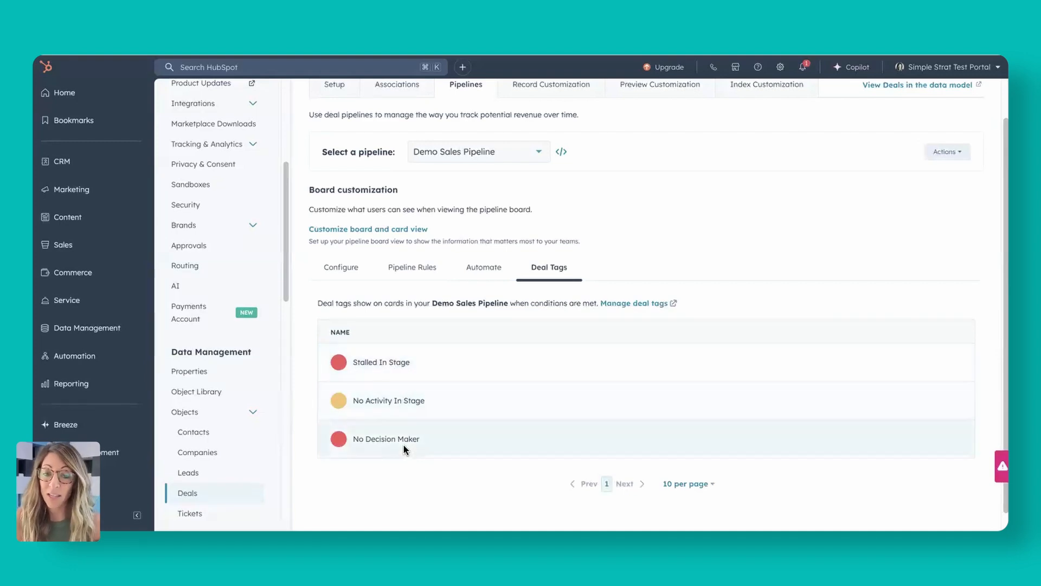
pyautogui.click(618, 303)
pyautogui.click(638, 304)
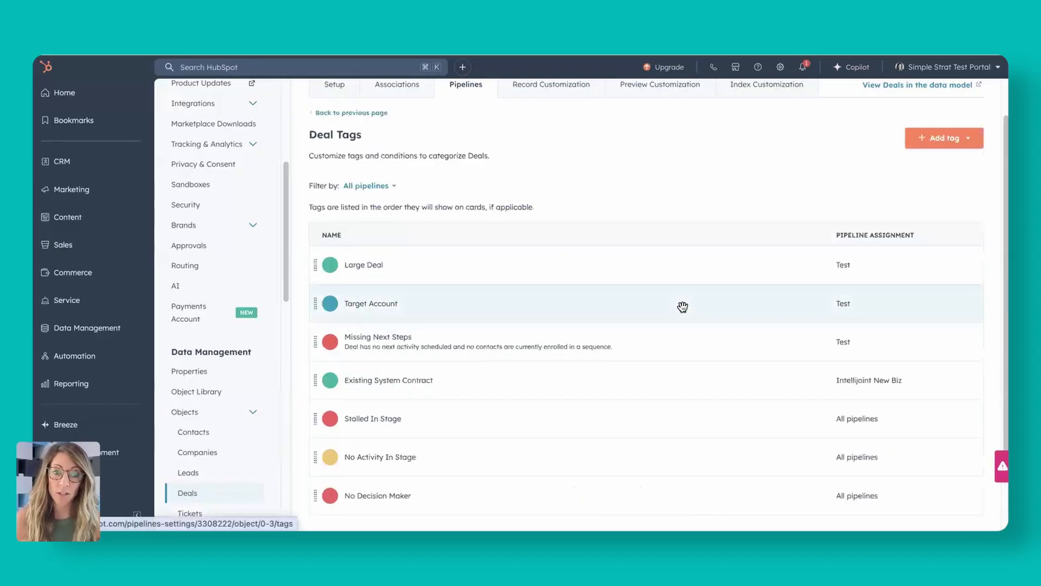
pyautogui.scroll(1, 740, 378)
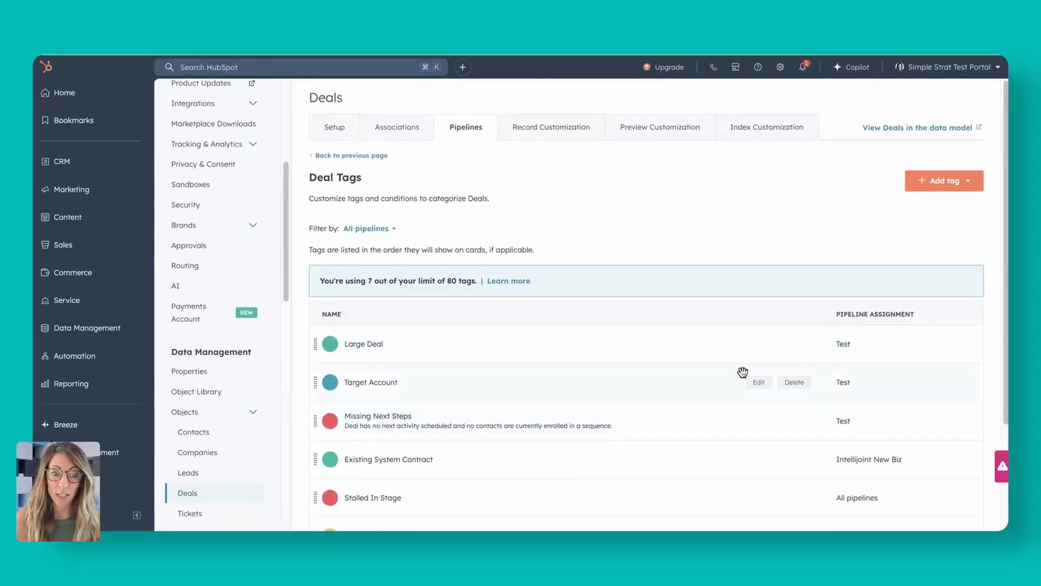
pyautogui.scroll(-3, 825, 263)
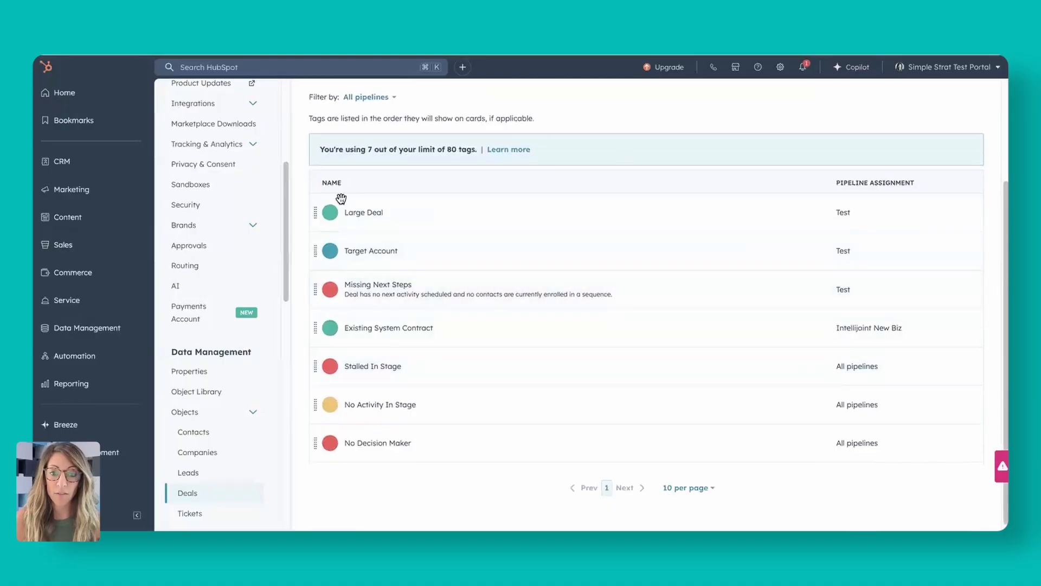
pyautogui.scroll(3, 793, 246)
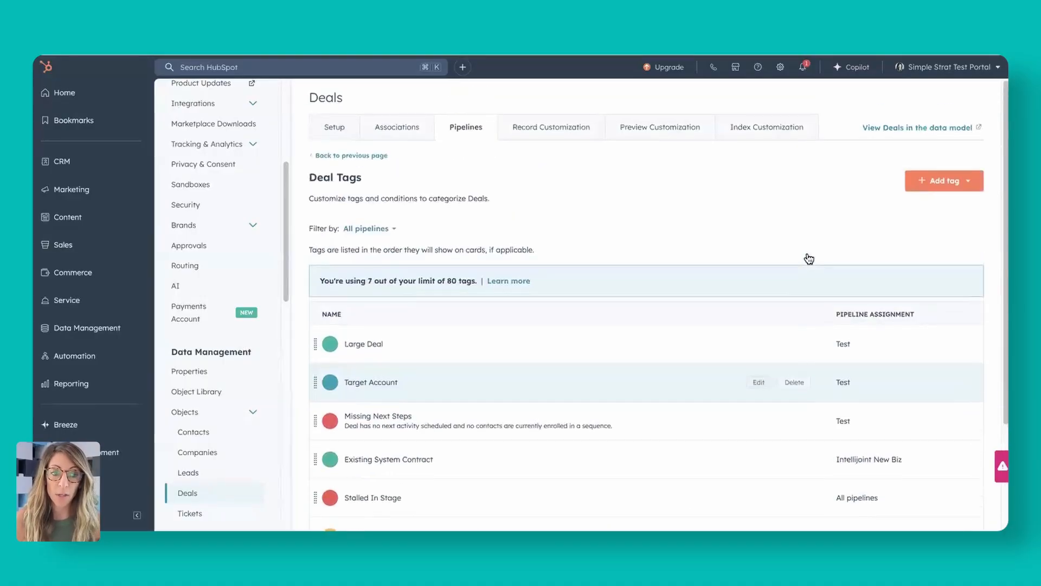
# Look through the preset deal tags, start a tag from the Overdue preset, and name it "You're behind".
pyautogui.click(928, 183)
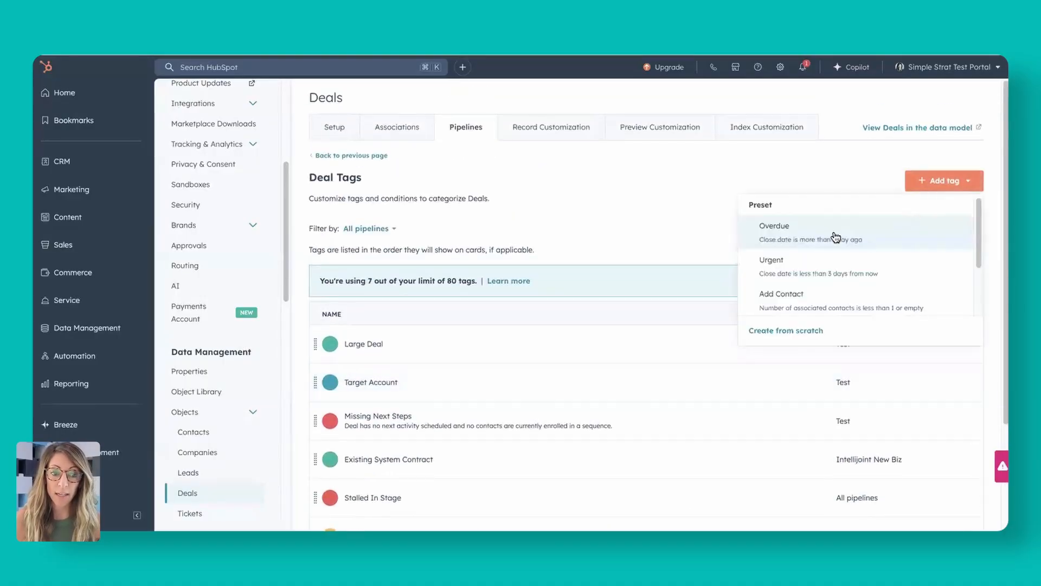
pyautogui.scroll(-2, 827, 241)
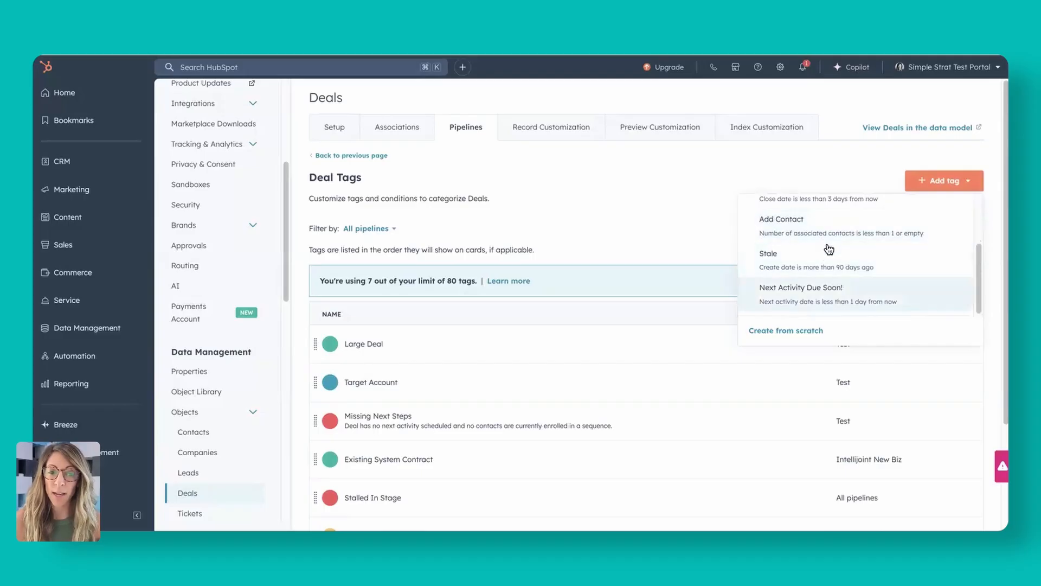
pyautogui.scroll(2, 780, 258)
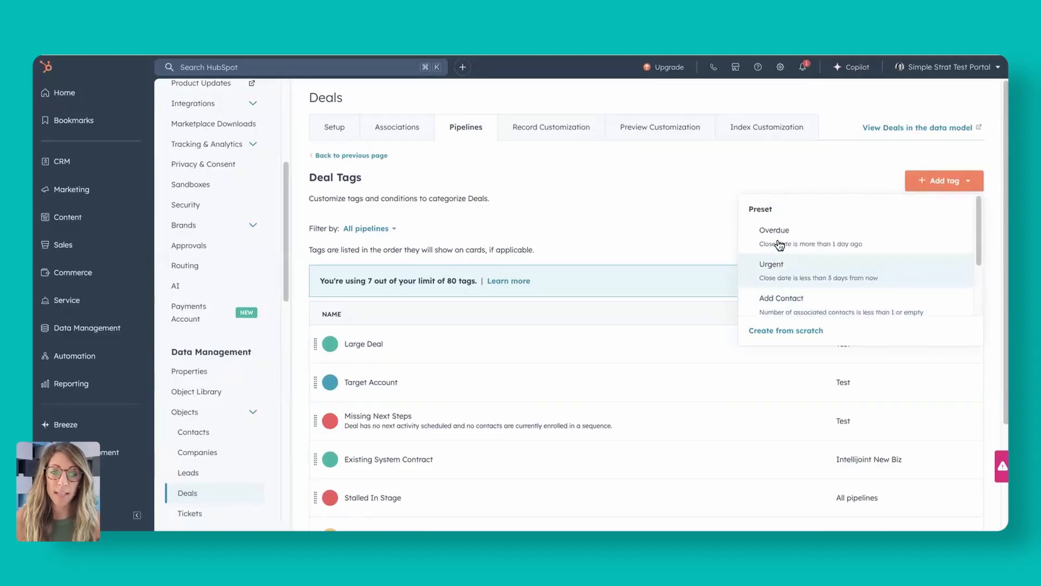
pyautogui.click(787, 238)
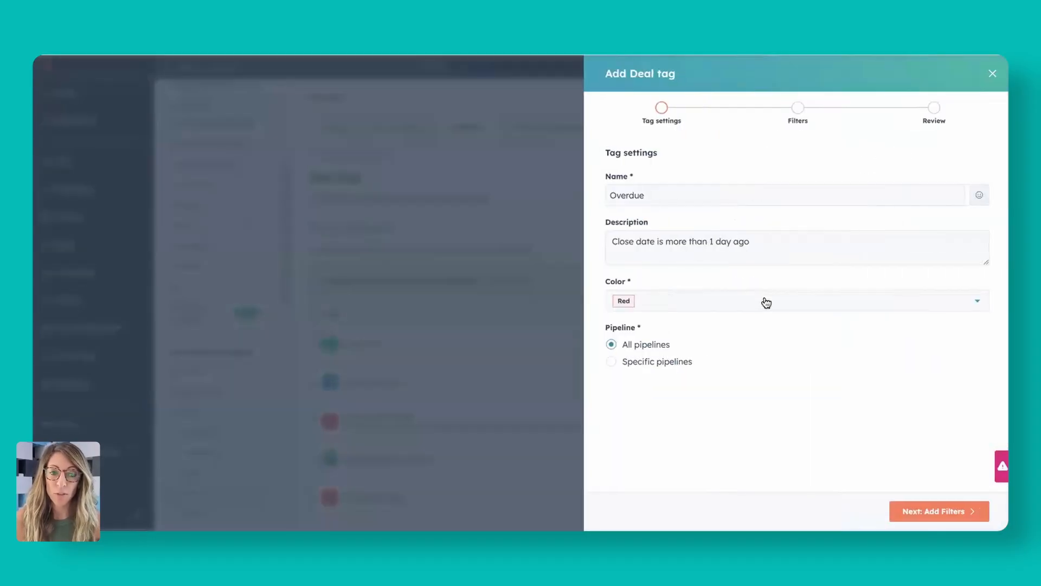
pyautogui.click(655, 196)
pyautogui.doubleClick(655, 196)
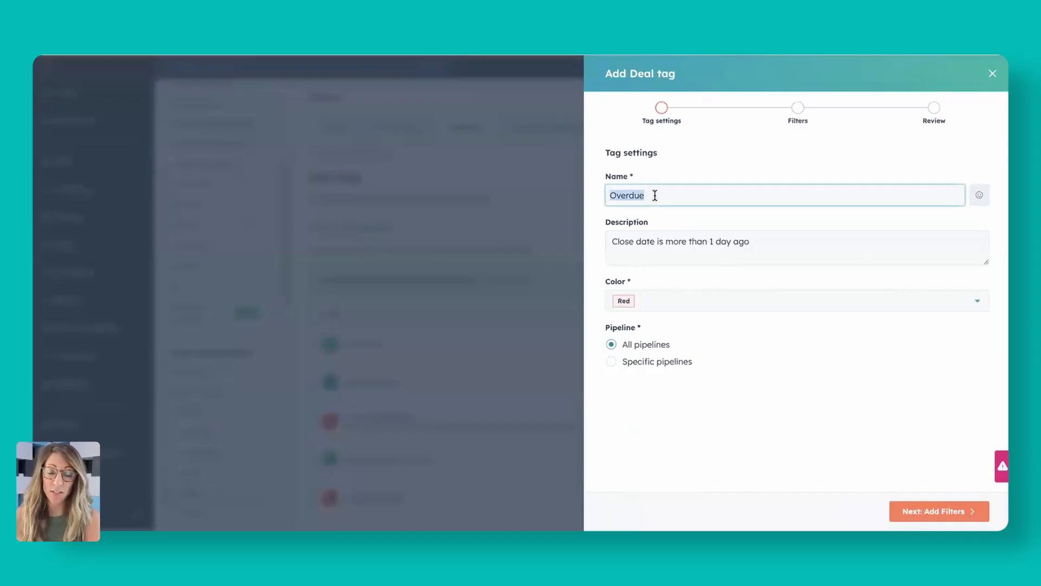
pyautogui.write("You're behind")
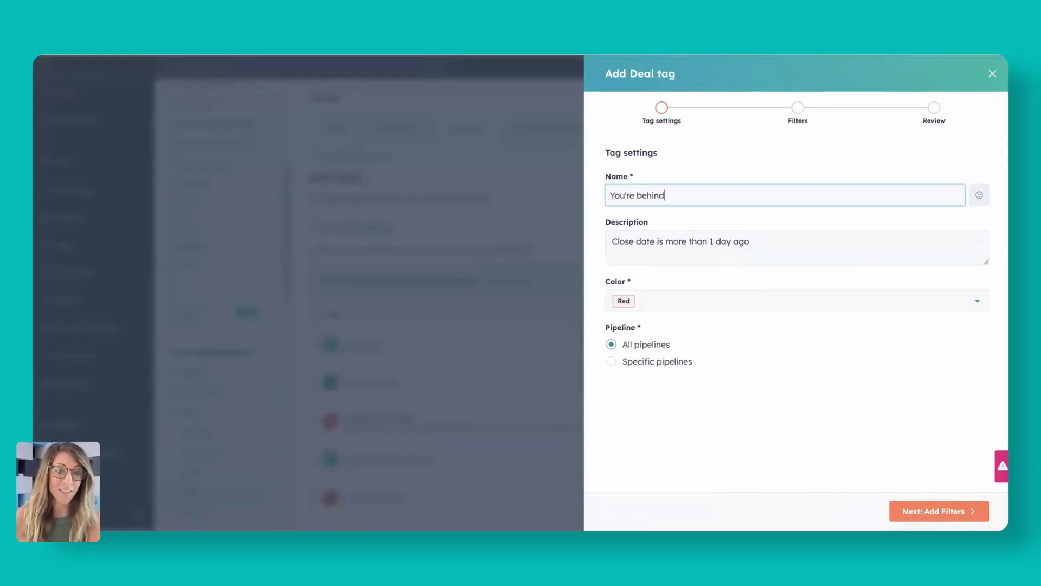
# Check the preset tag's color choices, pipeline options and filters, and close it without saving.
pyautogui.click(674, 305)
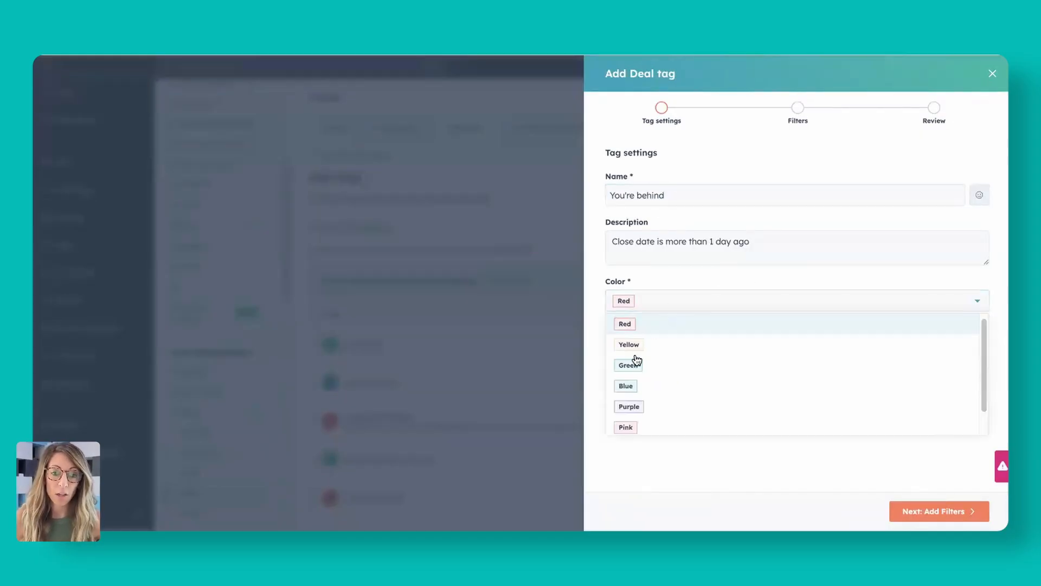
pyautogui.click(684, 275)
pyautogui.click(612, 363)
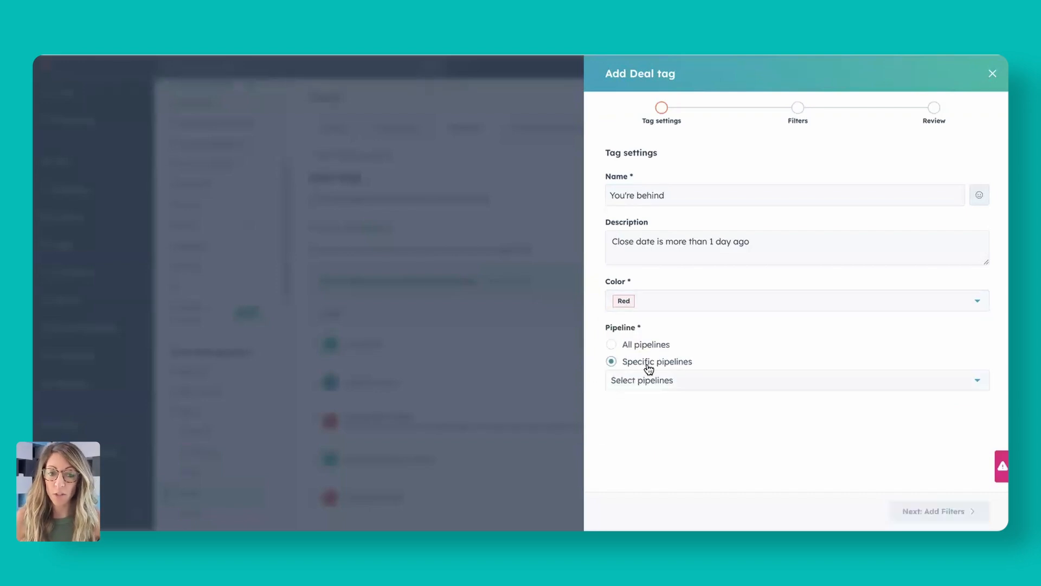
pyautogui.click(611, 344)
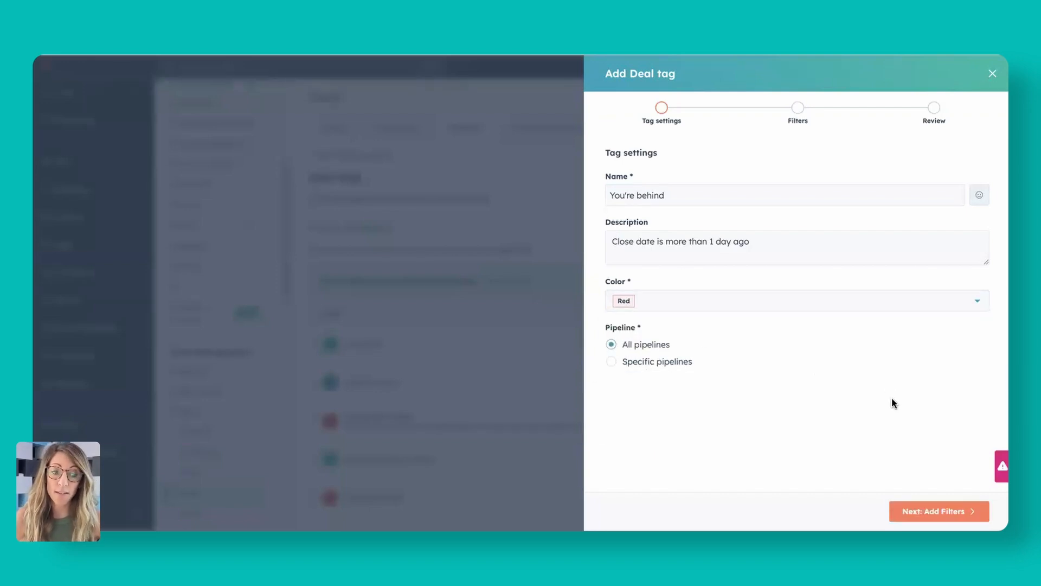
pyautogui.click(934, 512)
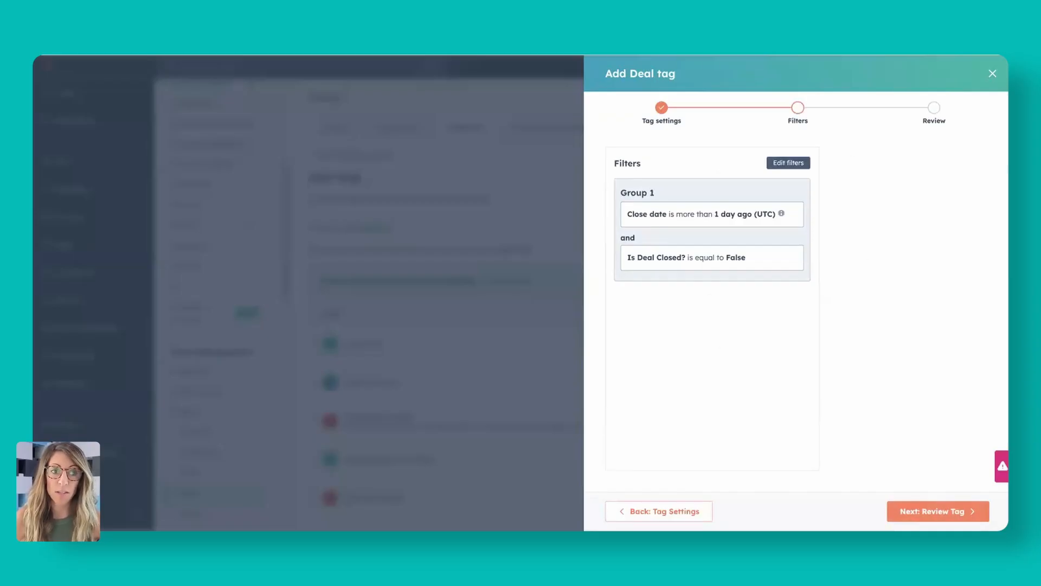
pyautogui.click(988, 74)
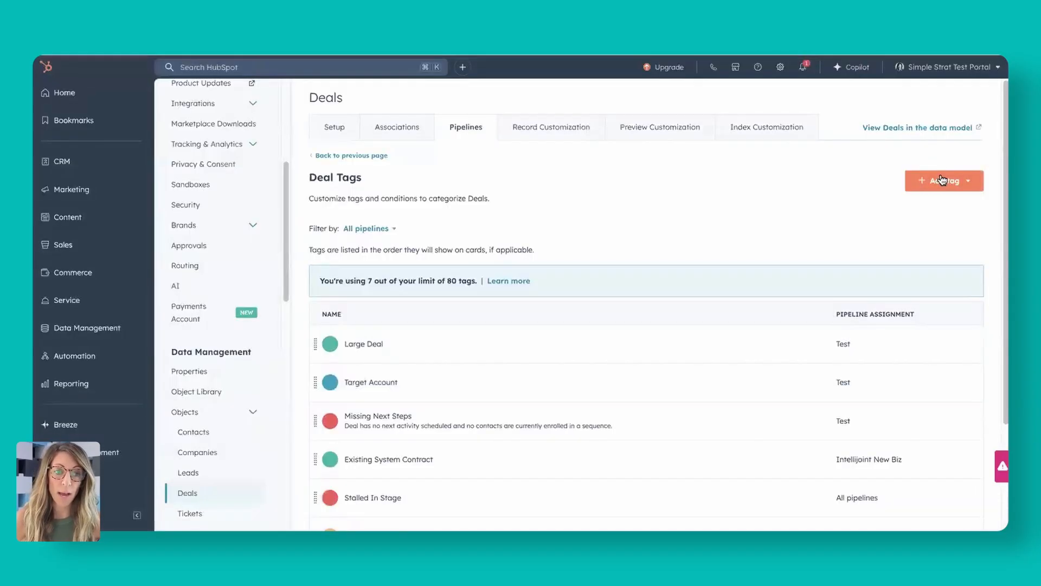
# Start a deal tag from scratch named "Amount missing" for all pipelines and give it the yellow color.
pyautogui.click(945, 180)
pyautogui.click(806, 332)
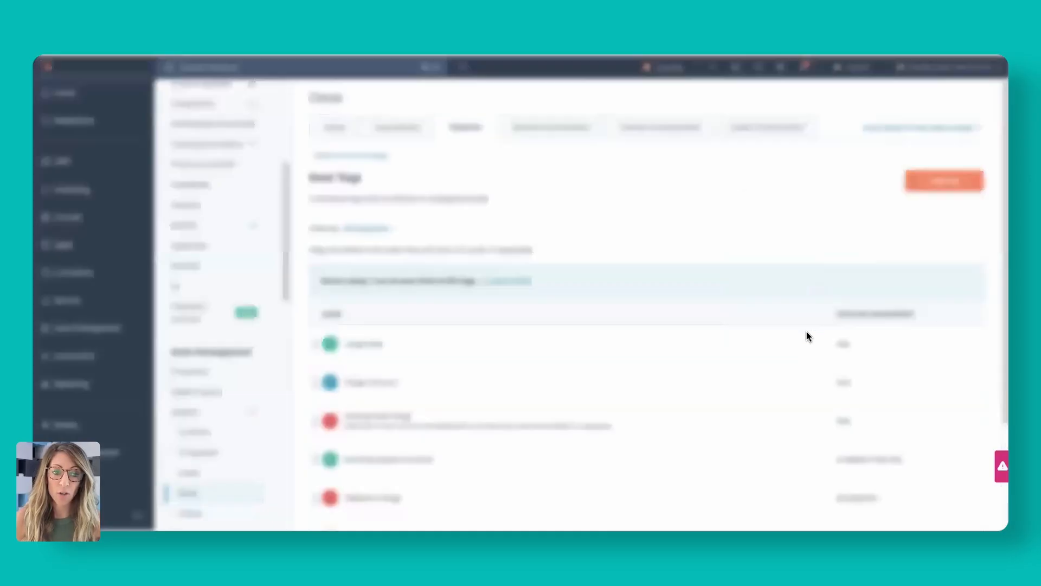
pyautogui.click(686, 200)
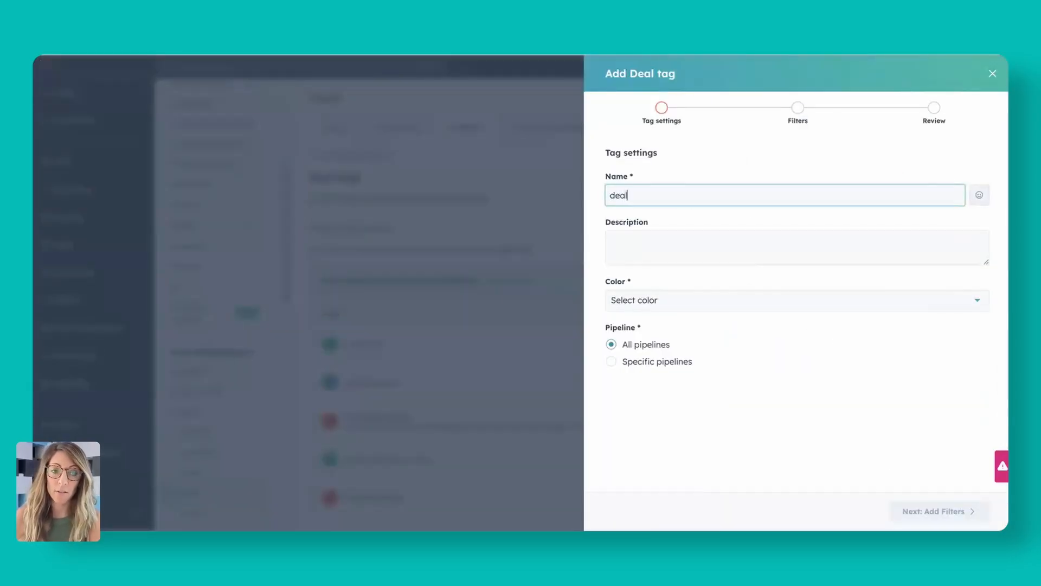
pyautogui.write('deal name miss')
pyautogui.hotkey('ctrl', 'a')
pyautogui.write('AMou')
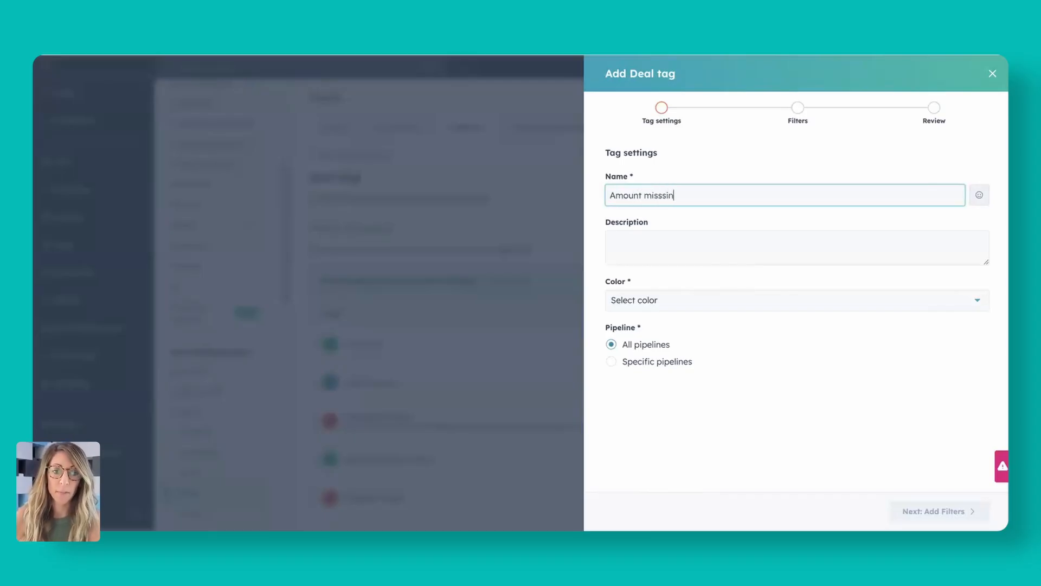
pyautogui.press('BackSpace')
pyautogui.click(659, 306)
pyautogui.click(655, 347)
# Filter the deal tag on the deal property Amount being unknown, then review and save the tag.
pyautogui.click(949, 512)
pyautogui.click(717, 215)
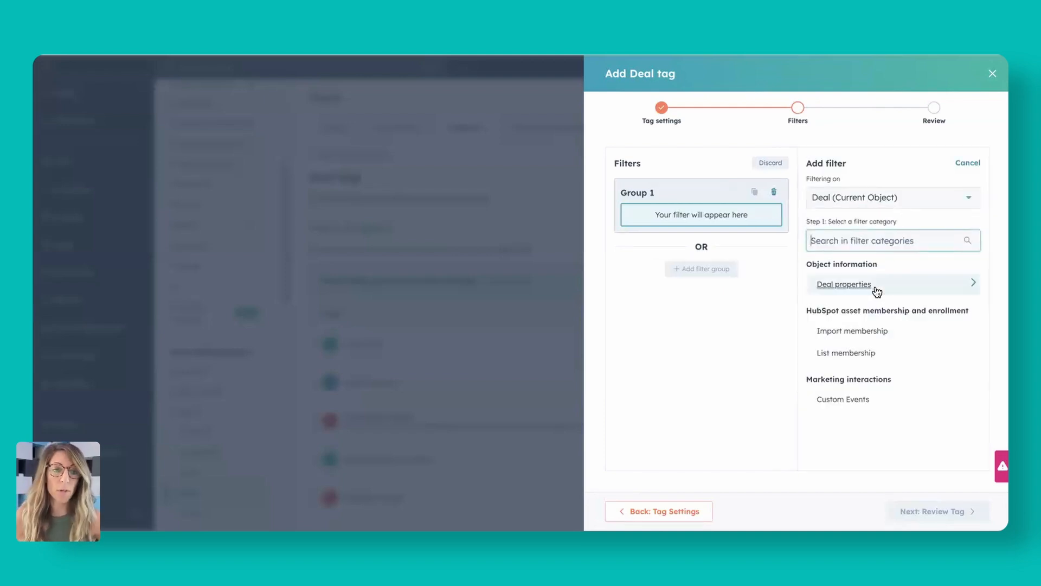
pyautogui.click(844, 283)
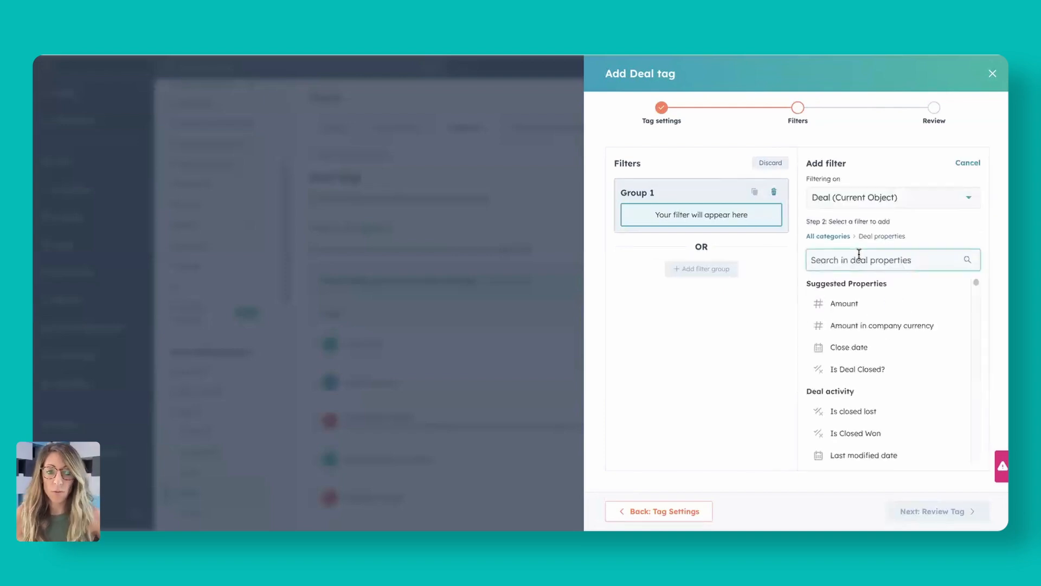
pyautogui.click(819, 304)
pyautogui.click(858, 207)
pyautogui.scroll(-5, 879, 328)
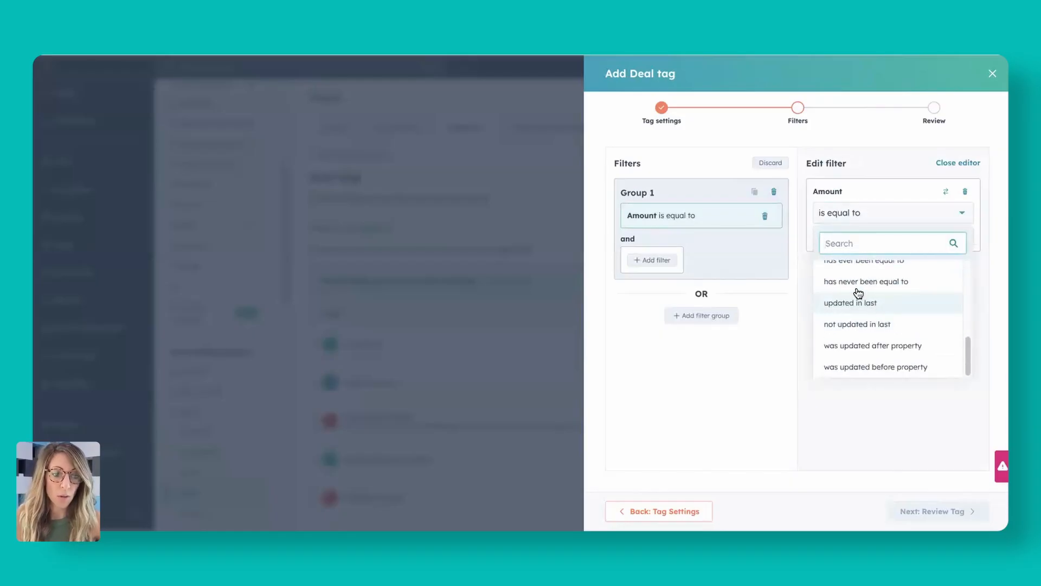
pyautogui.scroll(3, 868, 309)
pyautogui.click(855, 316)
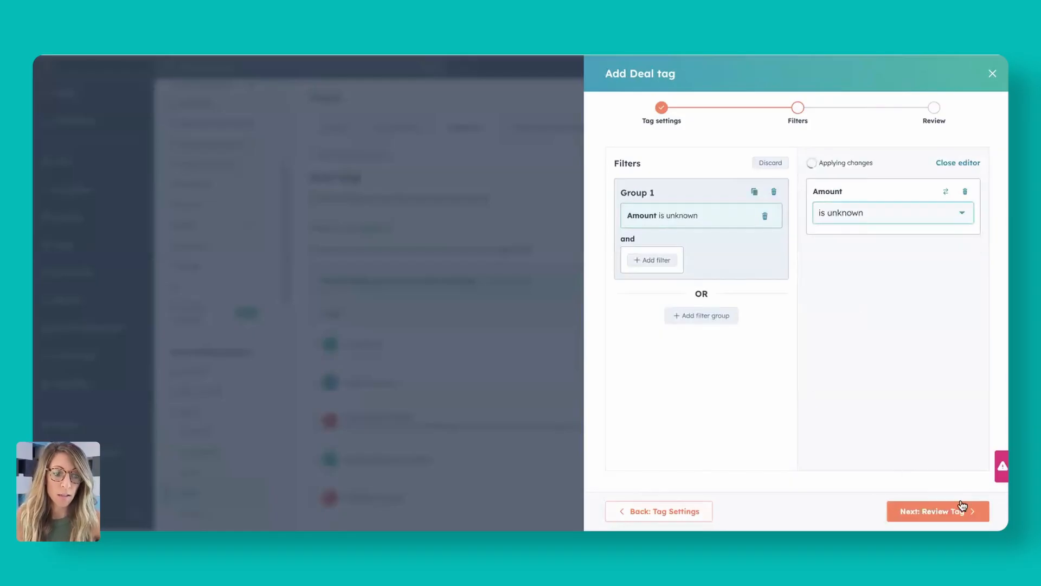
pyautogui.click(953, 510)
pyautogui.click(967, 510)
# Check the deal tag list, then open the deals board and view all tags on "test deal 2".
pyautogui.scroll(-3, 495, 415)
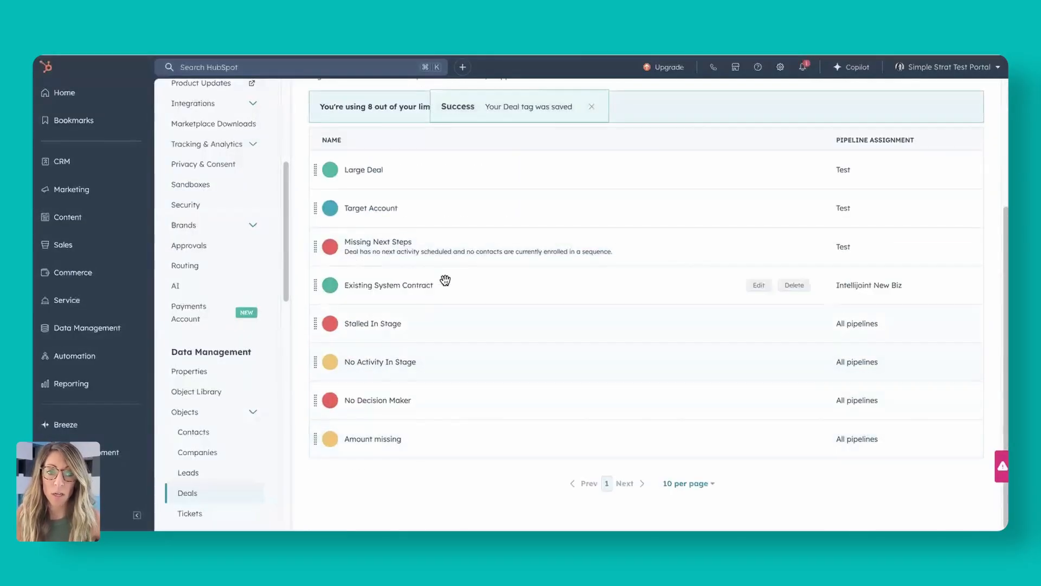
pyautogui.scroll(3, 499, 311)
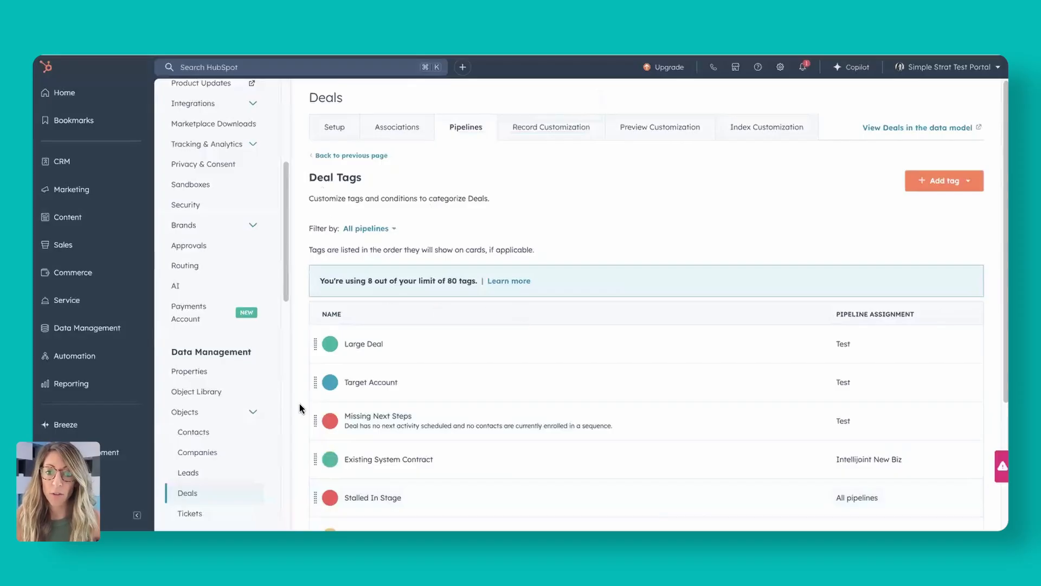
pyautogui.scroll(4, 251, 390)
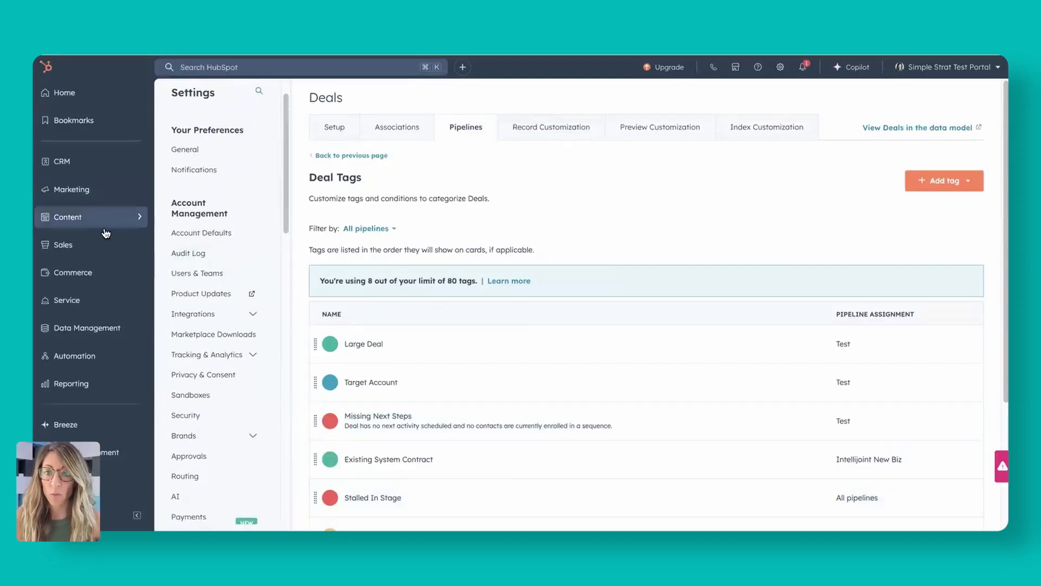
pyautogui.click(114, 166)
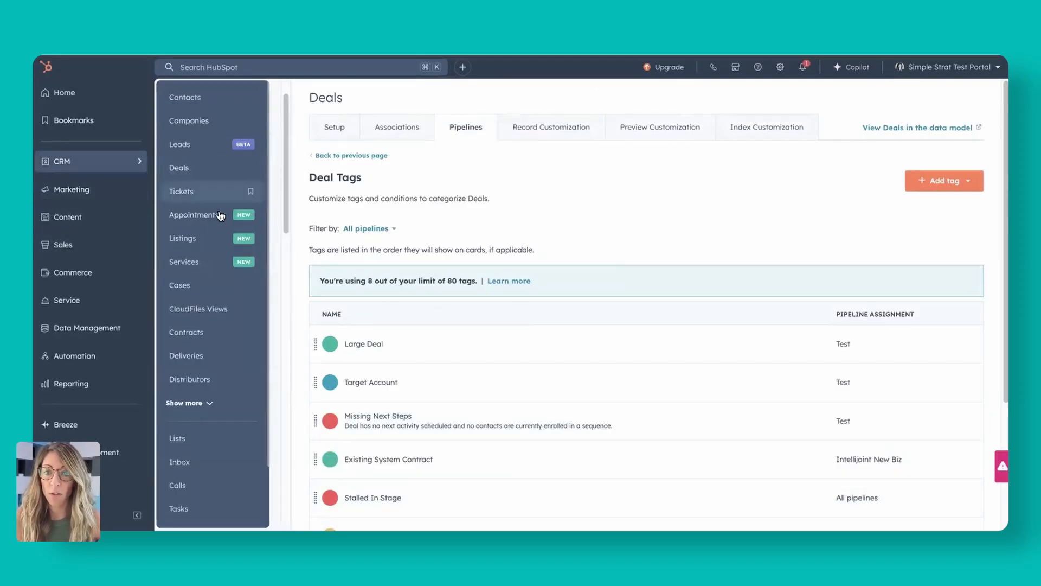
pyautogui.click(184, 168)
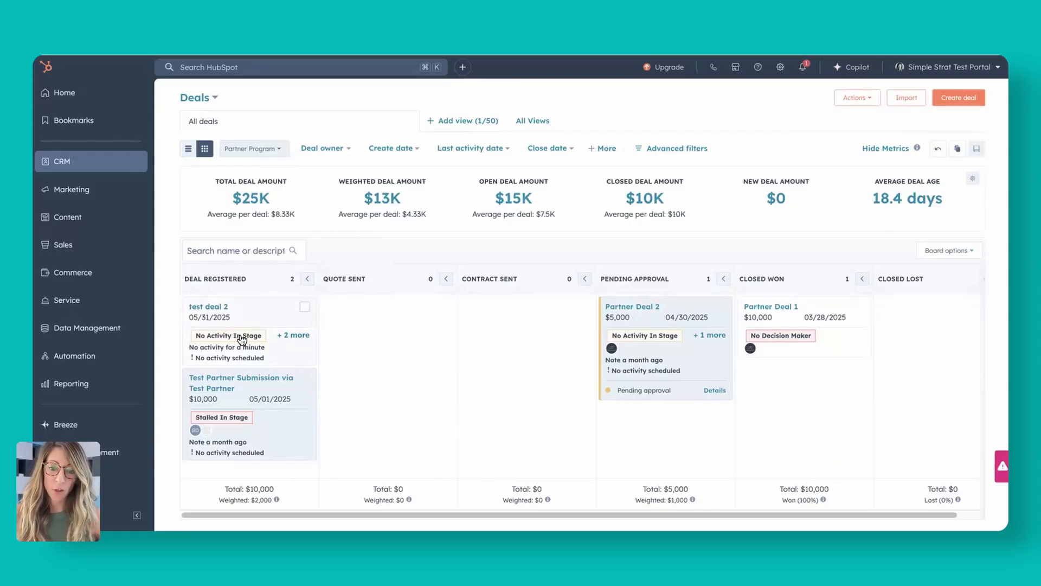
pyautogui.click(299, 336)
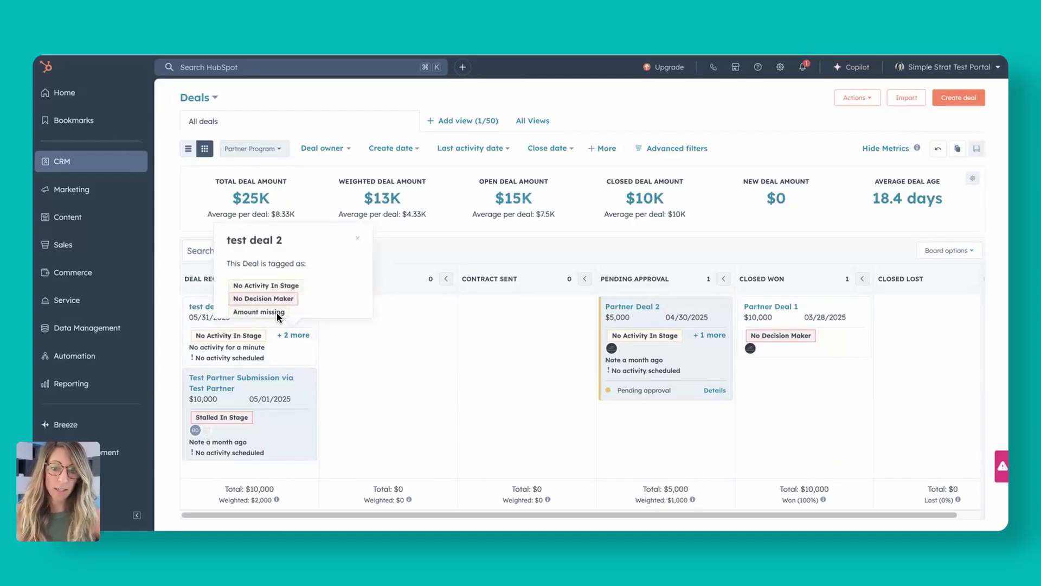
pyautogui.click(171, 219)
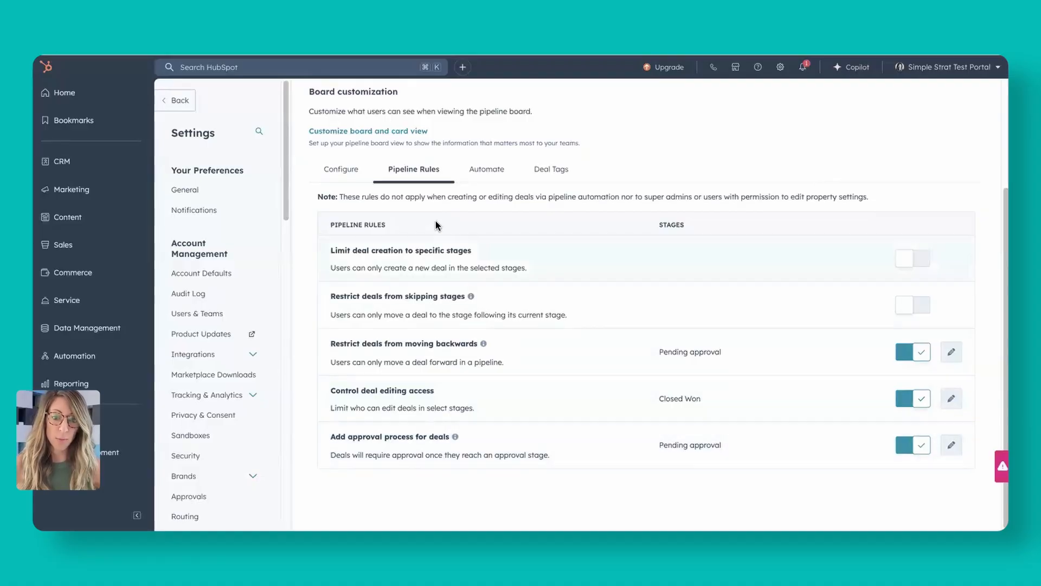
# Review the Partner Program pipeline rules, then open the deal approval process and examine its approval stage.
pyautogui.scroll(1, 428, 208)
pyautogui.scroll(2, 424, 197)
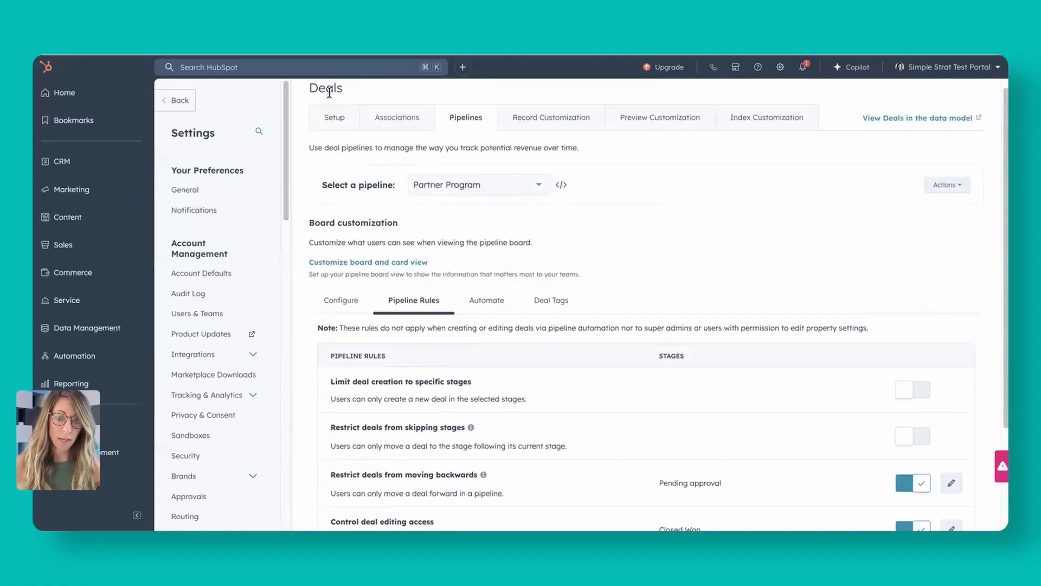
pyautogui.scroll(-2, 564, 335)
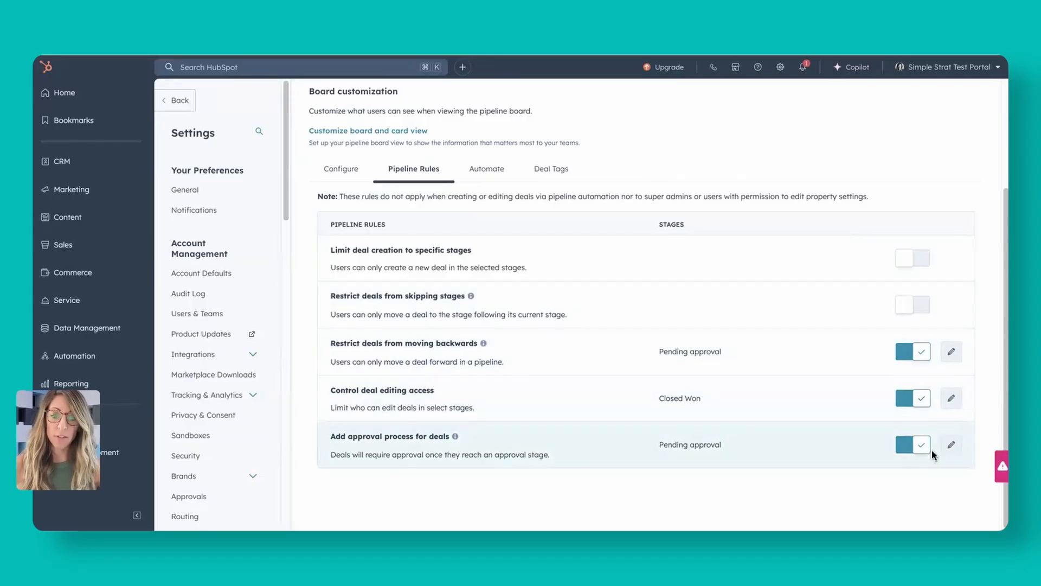
pyautogui.click(951, 444)
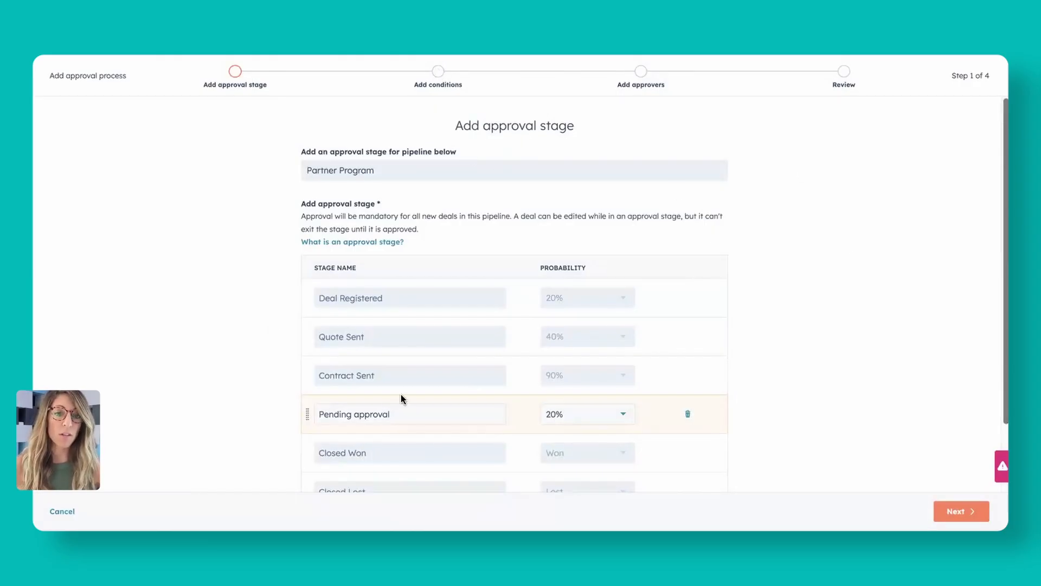
pyautogui.scroll(-3, 801, 367)
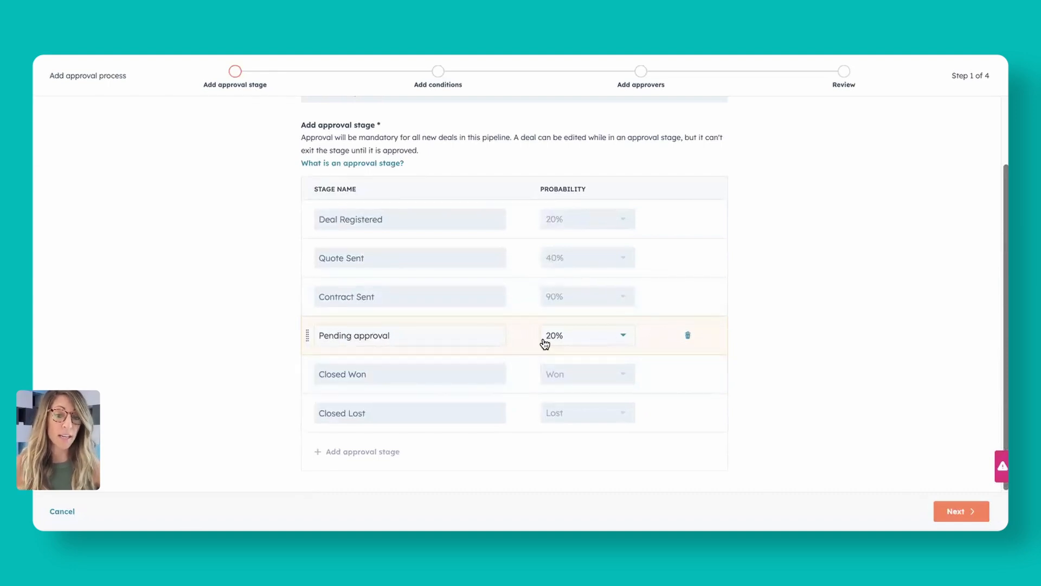
# Look through the approval conditions, comparing all deals with specific conditions, and check the approver and note settings with all deals selected.
pyautogui.click(957, 510)
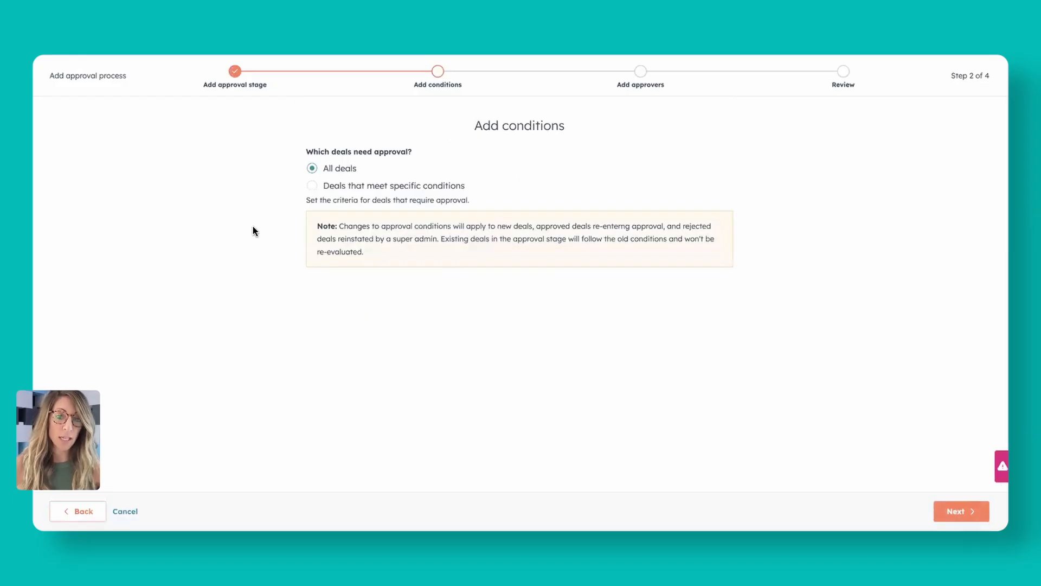
pyautogui.click(312, 186)
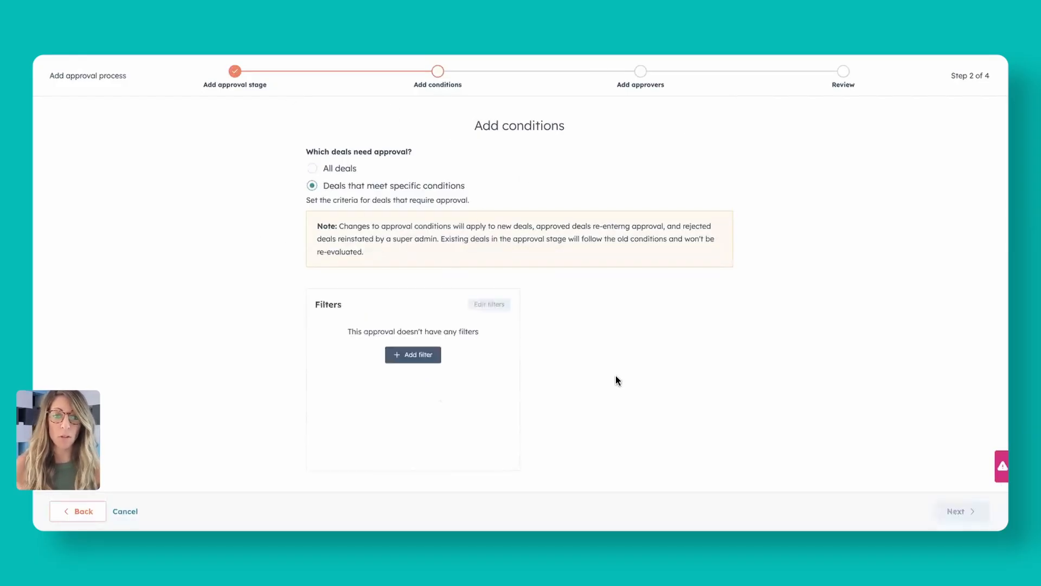
pyautogui.click(313, 169)
pyautogui.click(953, 511)
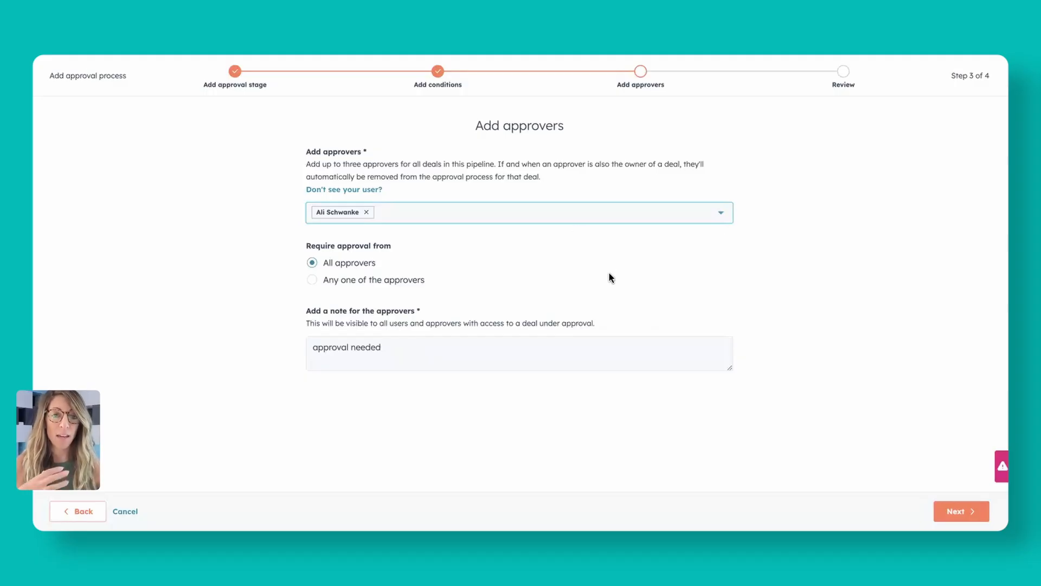
pyautogui.click(955, 512)
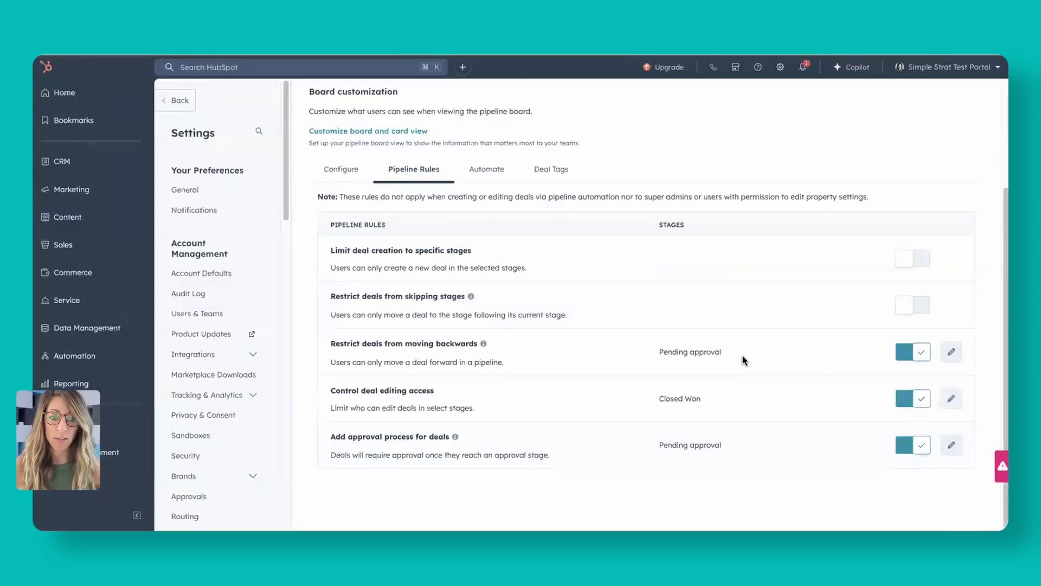
# Return to the deals board and view the pending approval details on the Partner Deal 2 card.
pyautogui.scroll(3, 610, 132)
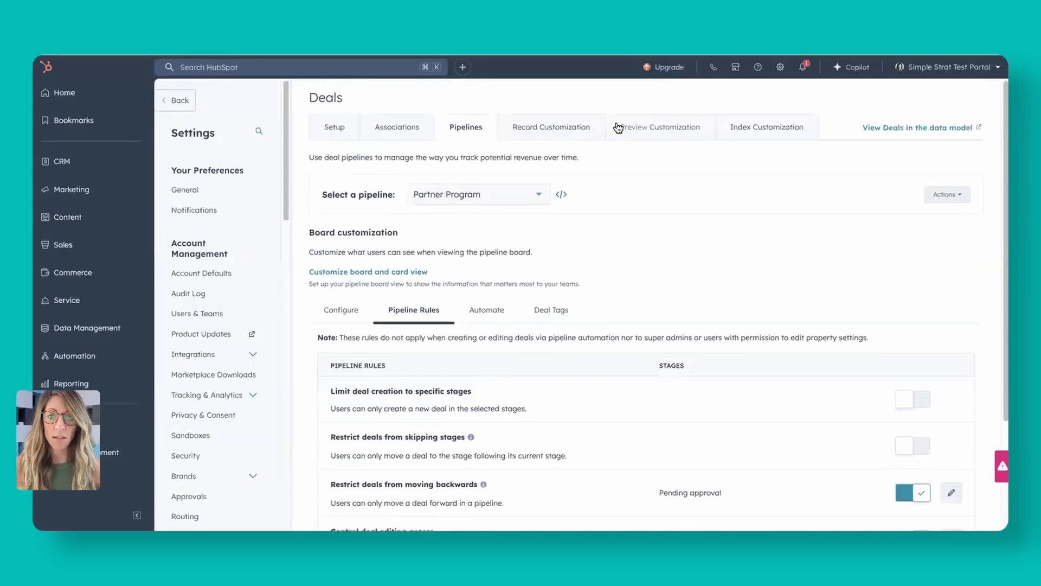
pyautogui.moveTo(128, 159)
pyautogui.click(207, 168)
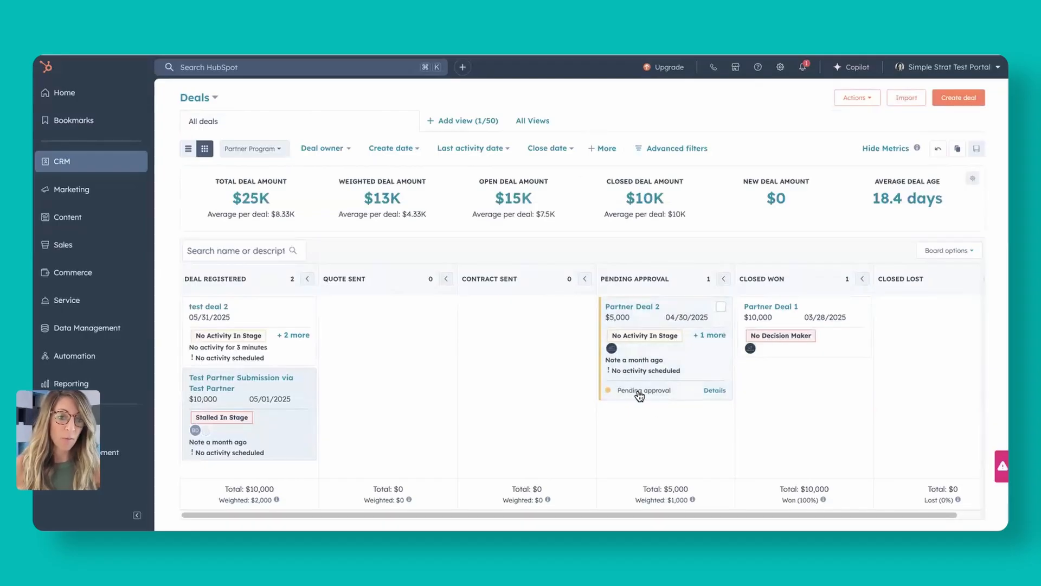
pyautogui.click(714, 391)
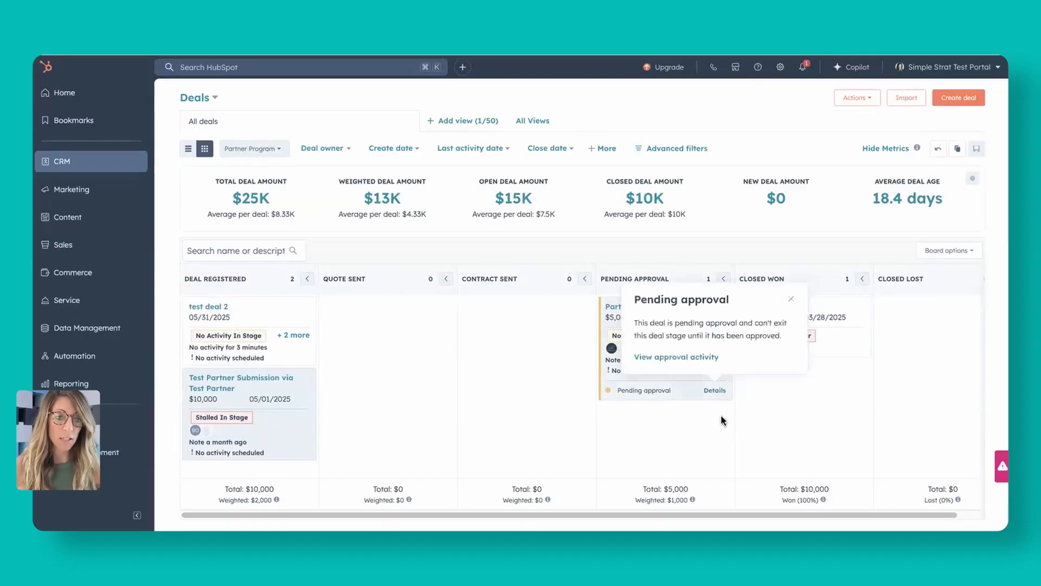
pyautogui.click(673, 357)
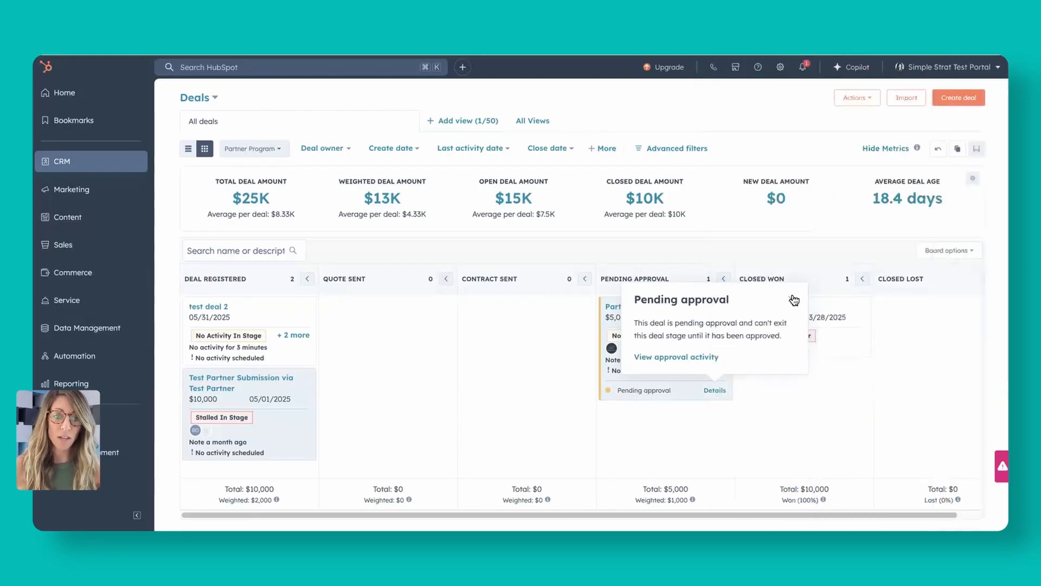
pyautogui.click(791, 297)
# Open the Partner Deal 2 record and check the available approval actions without choosing one.
pyautogui.click(637, 308)
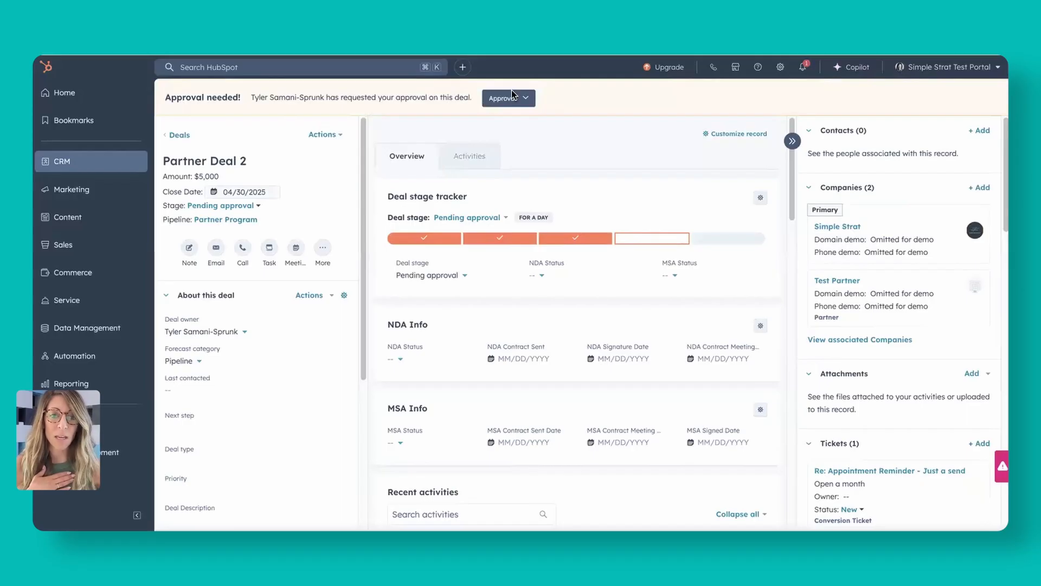
pyautogui.click(498, 103)
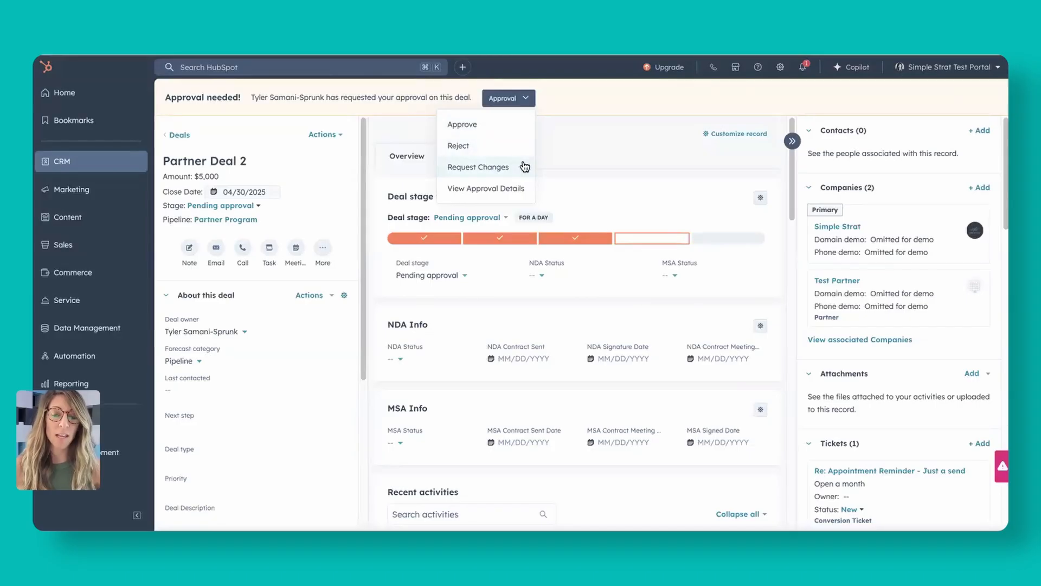
pyautogui.click(608, 131)
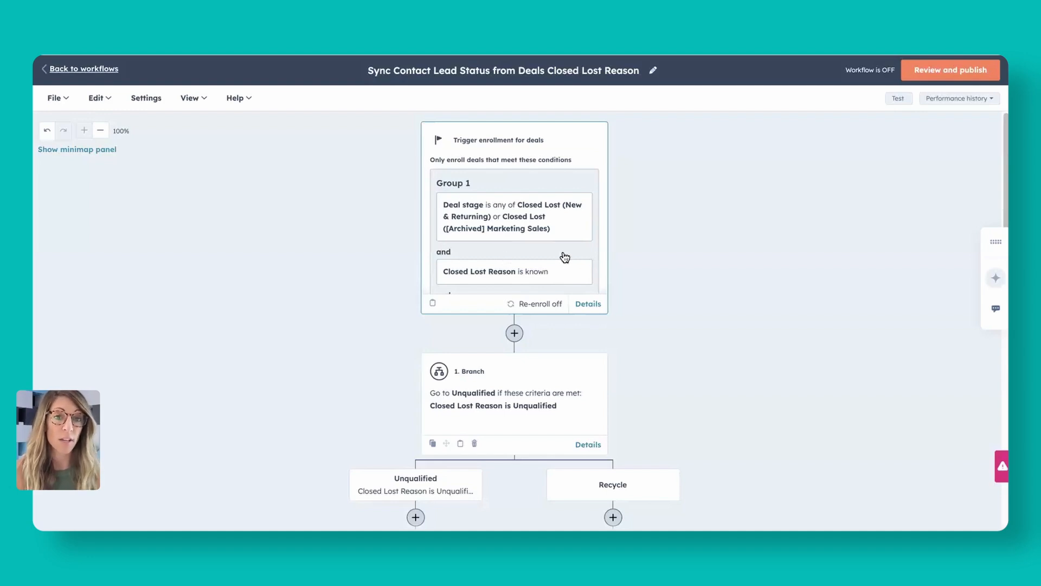
# Examine the closed lost reason workflow's Unqualified and Recycle branches and their lead status and lifecycle stage actions.
pyautogui.scroll(-3, 531, 270)
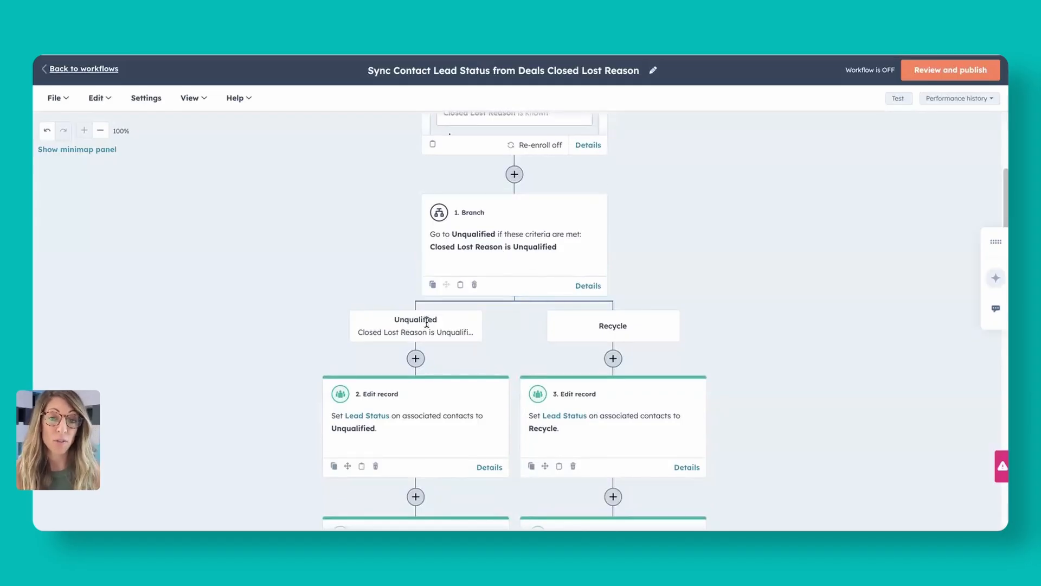
pyautogui.scroll(-1, 423, 327)
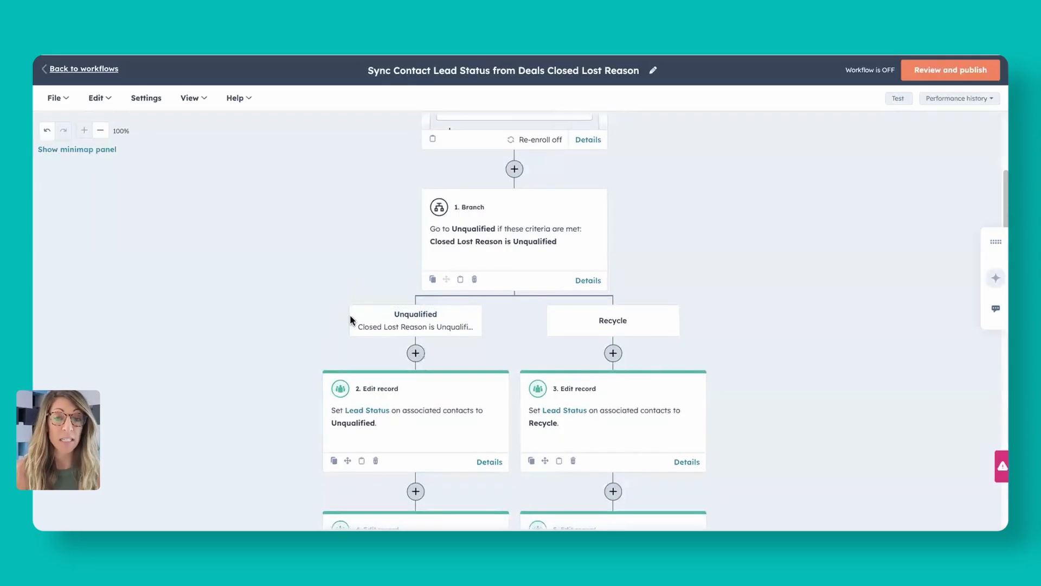
pyautogui.scroll(-3, 271, 337)
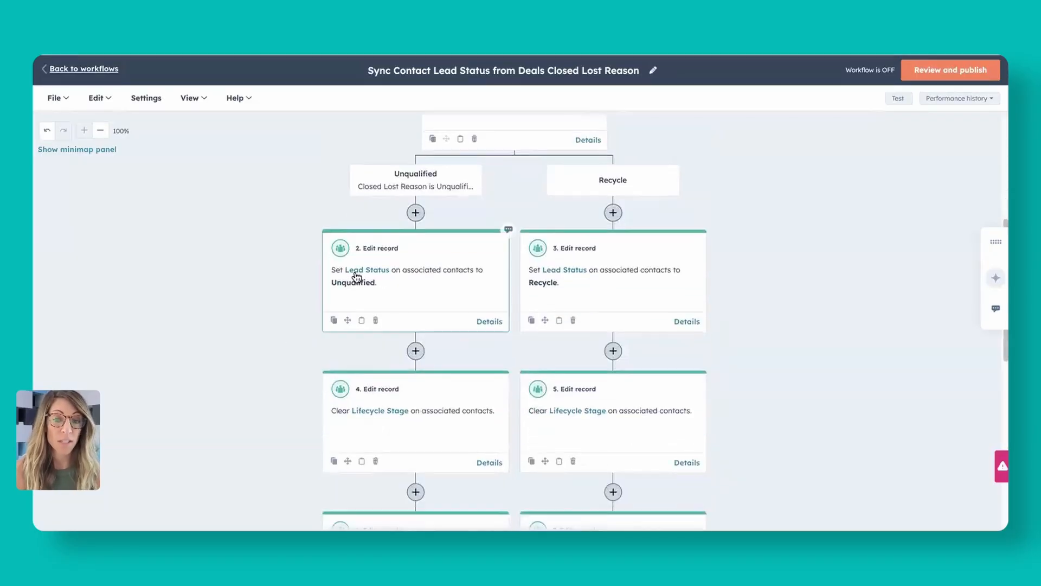
pyautogui.scroll(-3, 431, 302)
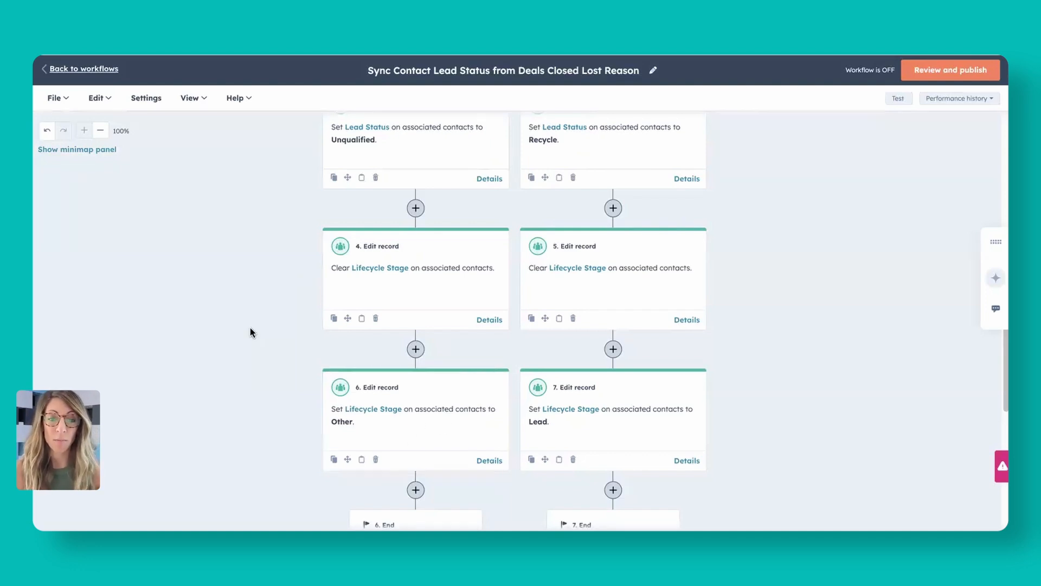
pyautogui.scroll(1, 250, 327)
pyautogui.hscroll(1, 502, 318)
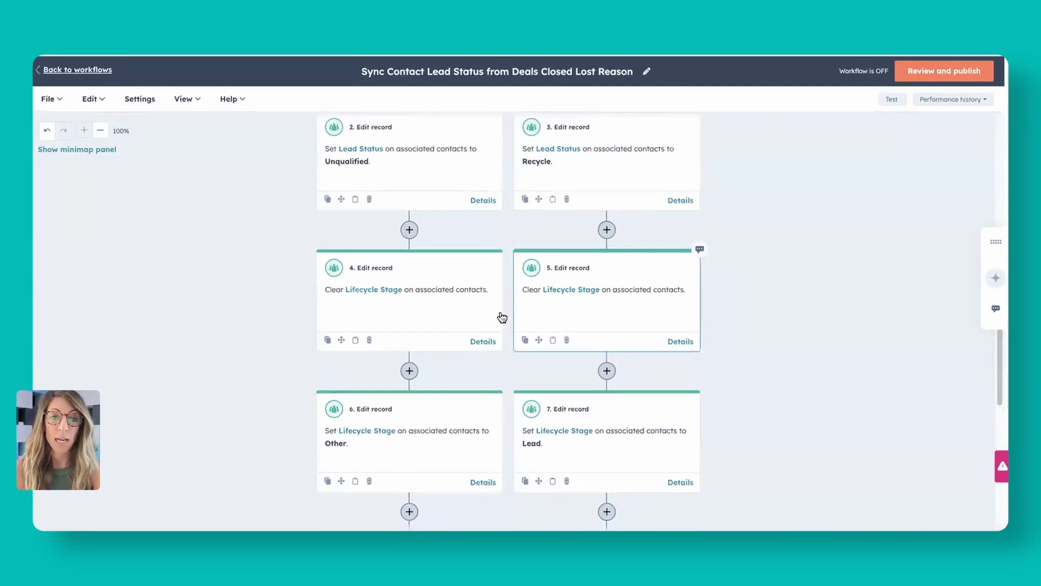
pyautogui.scroll(4, 502, 317)
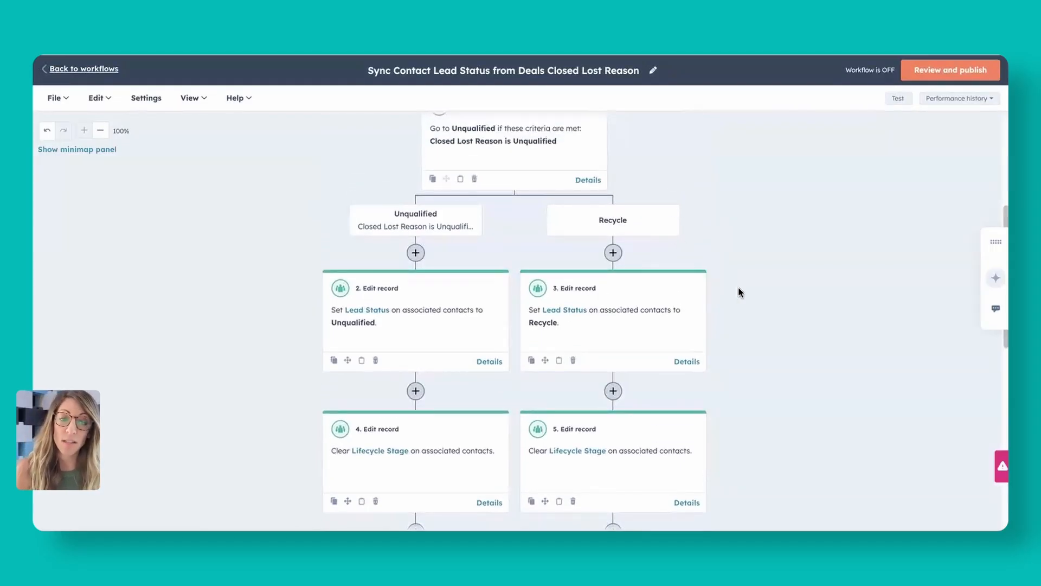
pyautogui.scroll(-1, 699, 309)
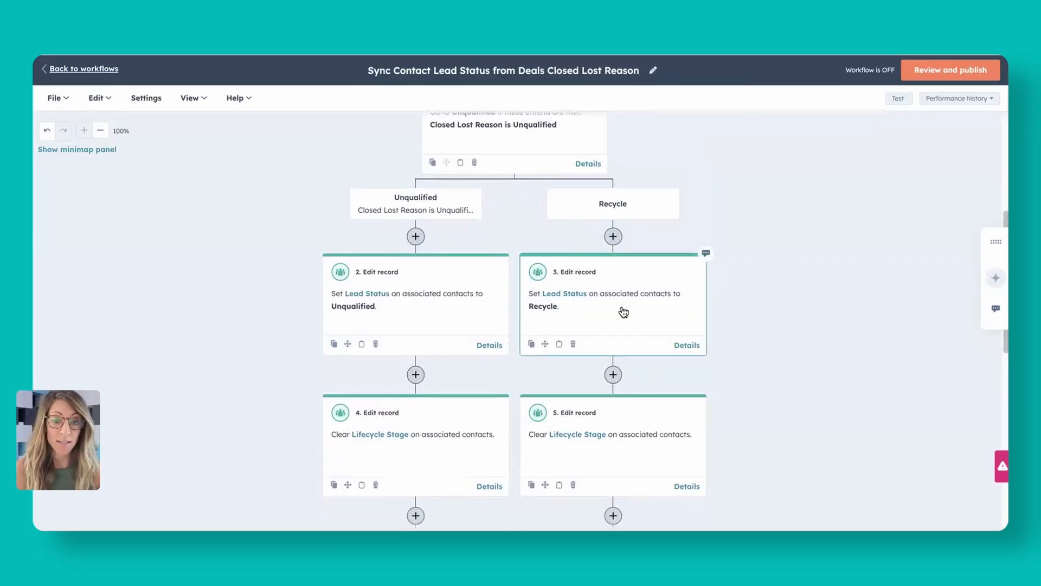
pyautogui.scroll(-2, 655, 310)
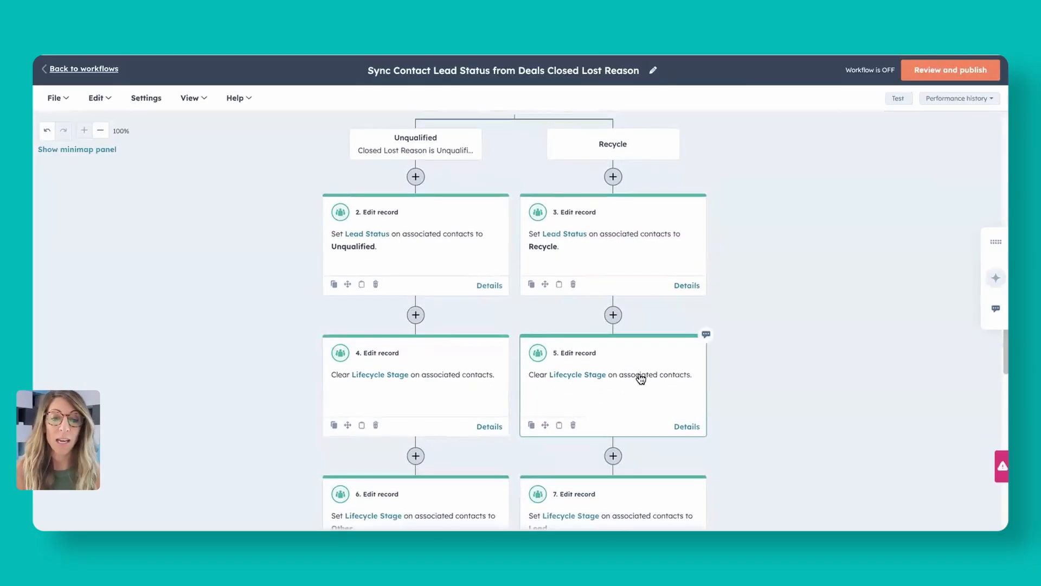
pyautogui.scroll(-3, 634, 388)
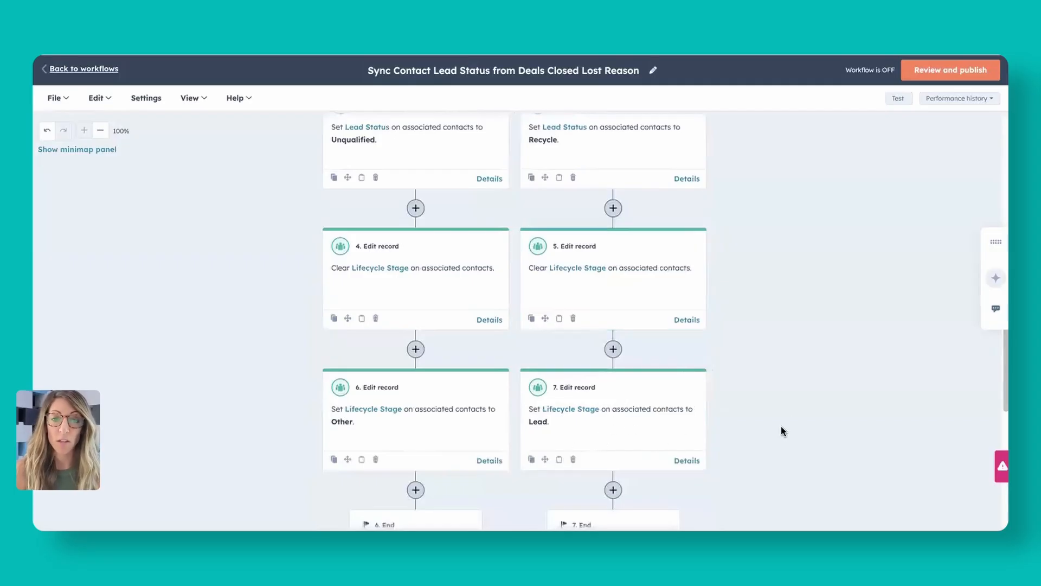